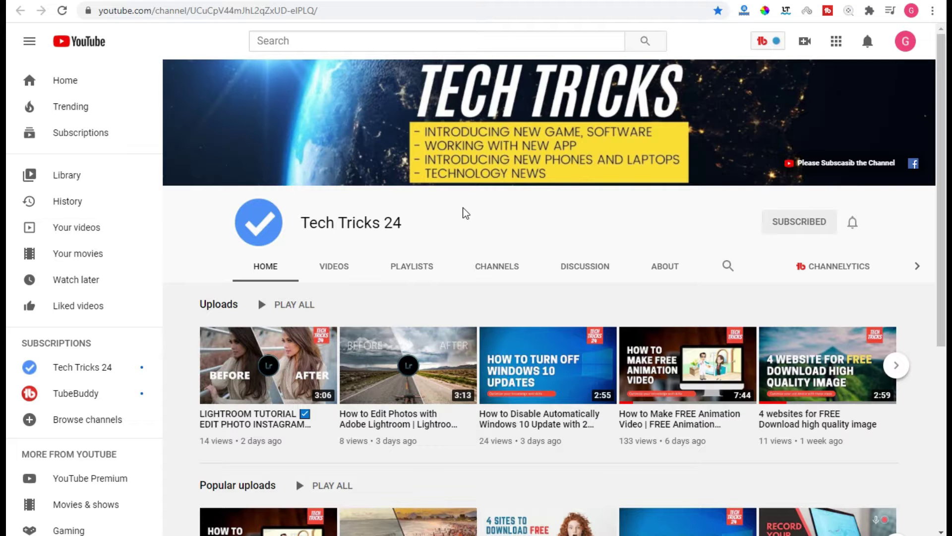
# - Open the Windows Start menu to search for 3D Viewer
pyautogui.press('super')
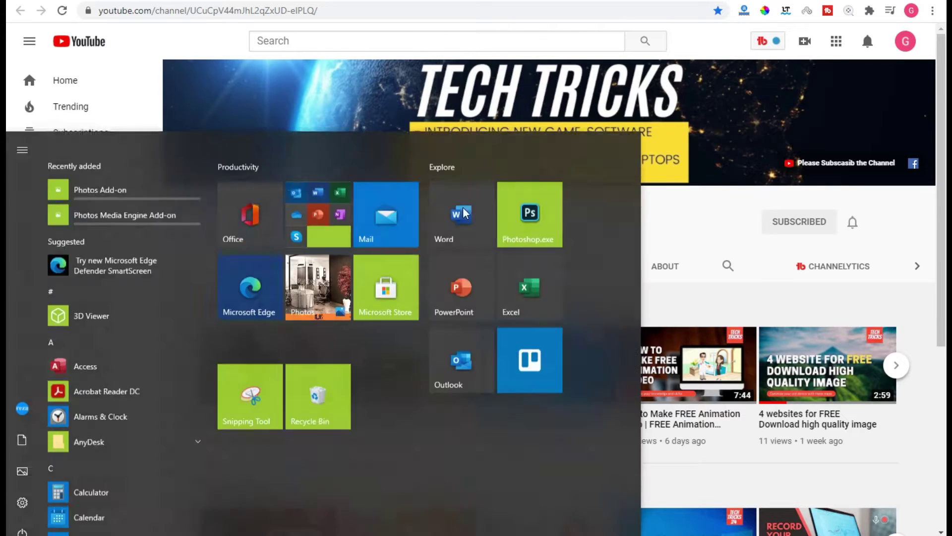
pyautogui.write('3d')
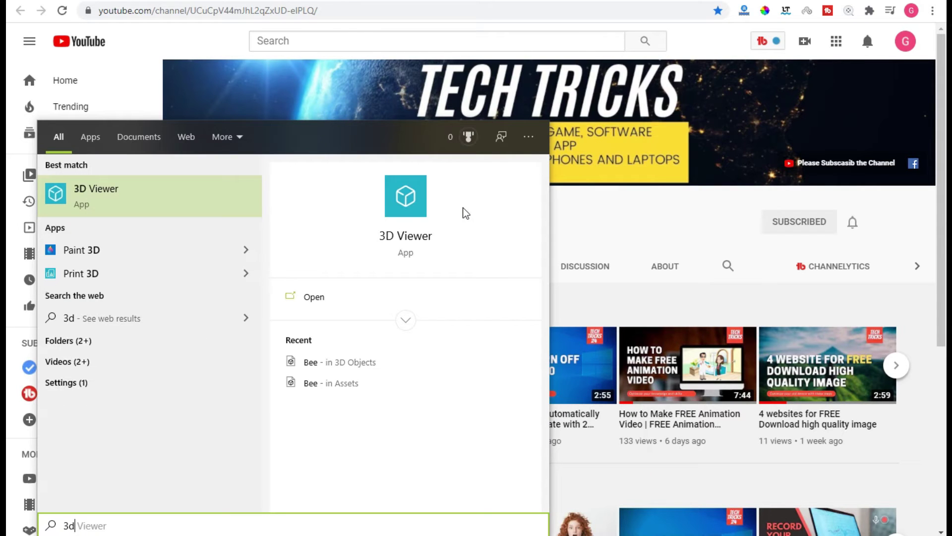
# - Launch 3D Viewer past its welcome screen and orbit to the bee's underside
pyautogui.click(185, 208)
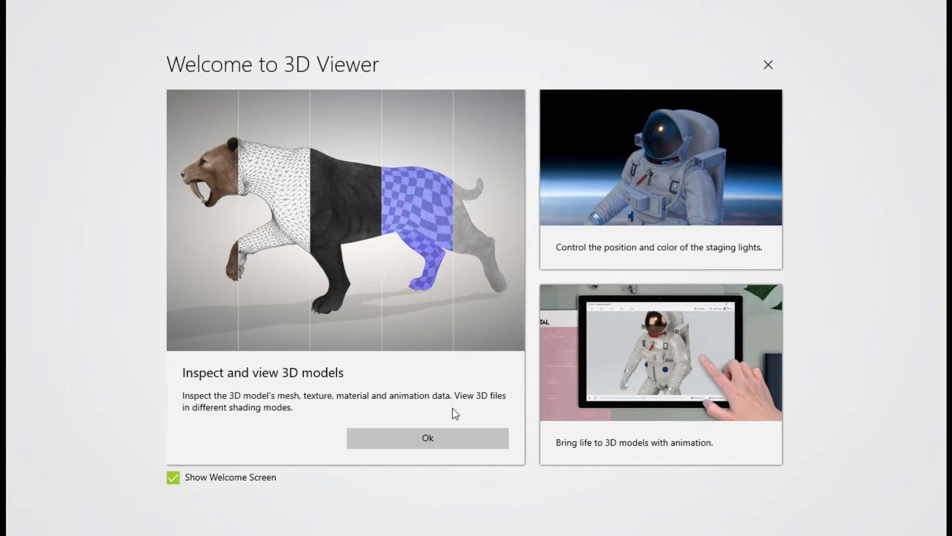
pyautogui.click(442, 439)
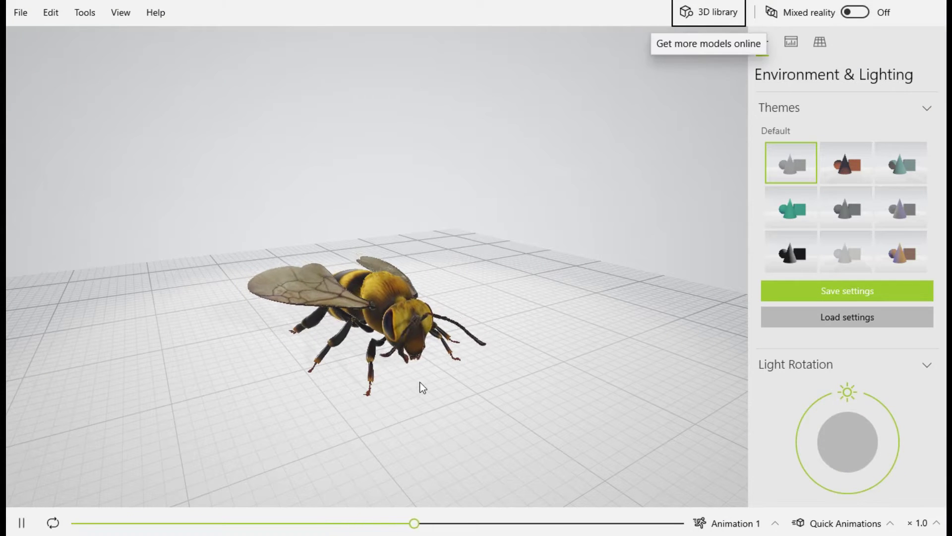
pyautogui.moveTo(400, 361); pyautogui.dragTo(320, 336)
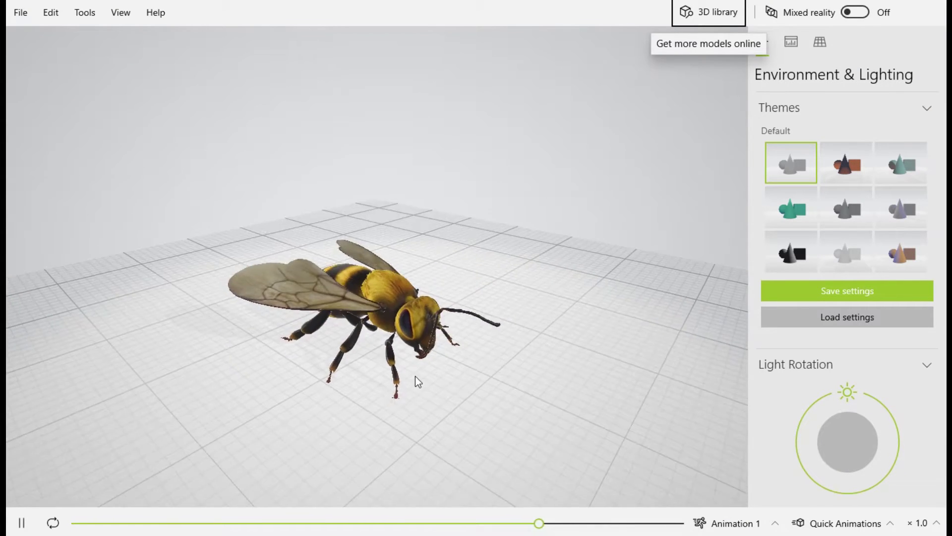
pyautogui.moveTo(350, 295)
pyautogui.mouseDown()
pyautogui.moveTo(432, 123)
pyautogui.moveTo(576, 196)
pyautogui.mouseUp()
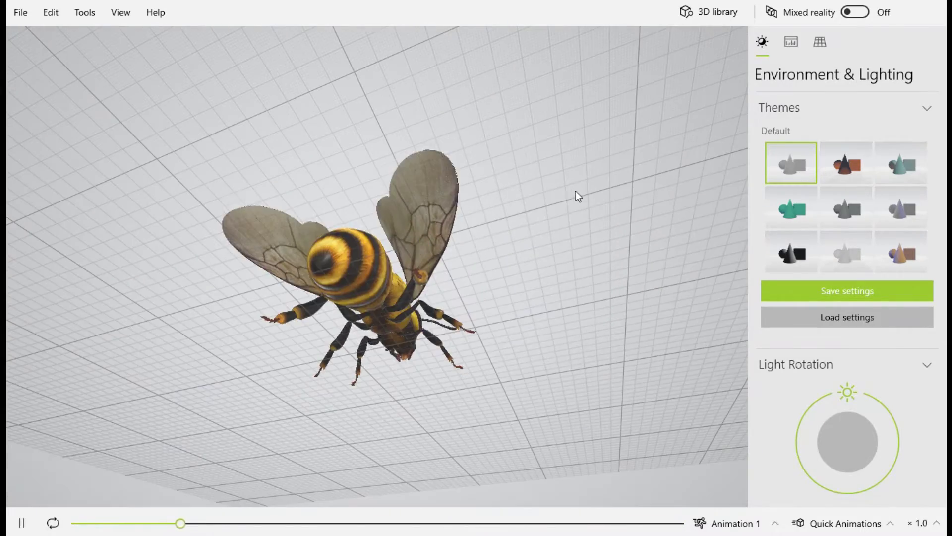
pyautogui.scroll(5, 421, 279)
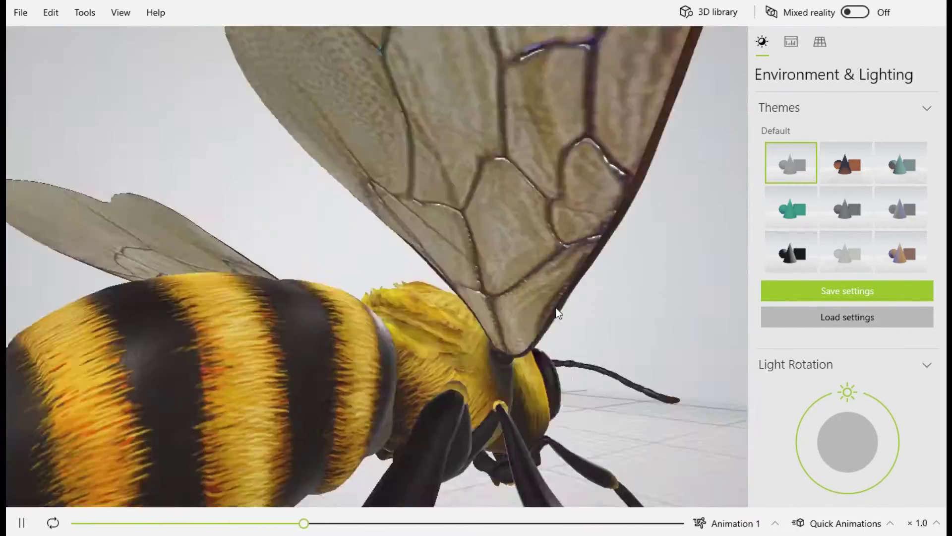
# - View the bee's head from the side and front, then rotate the scene light
pyautogui.moveTo(418, 267); pyautogui.dragTo(358, 356)
pyautogui.moveTo(413, 265)
pyautogui.mouseDown()
pyautogui.moveTo(502, 355)
pyautogui.moveTo(517, 395)
pyautogui.mouseUp()
pyautogui.scroll(-5, 452, 244)
pyautogui.scroll(3, 450, 243)
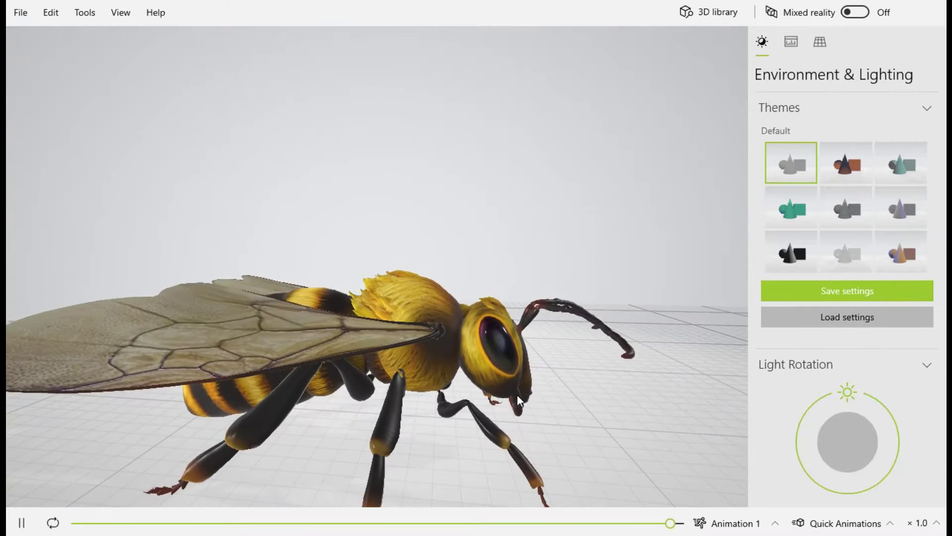
pyautogui.scroll(-3, 483, 400)
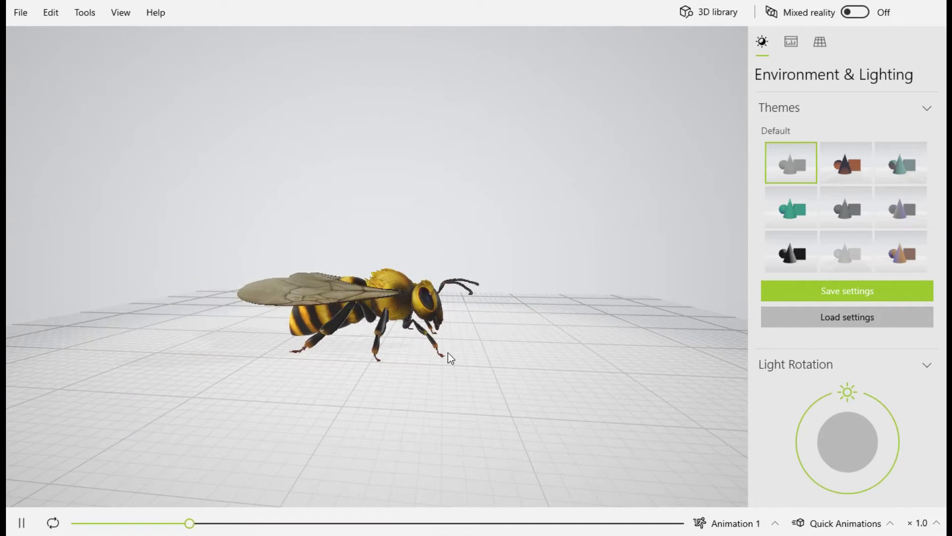
pyautogui.scroll(2, 449, 353)
pyautogui.moveTo(471, 363)
pyautogui.mouseDown()
pyautogui.moveTo(348, 369)
pyautogui.moveTo(389, 366)
pyautogui.moveTo(403, 416)
pyautogui.mouseUp()
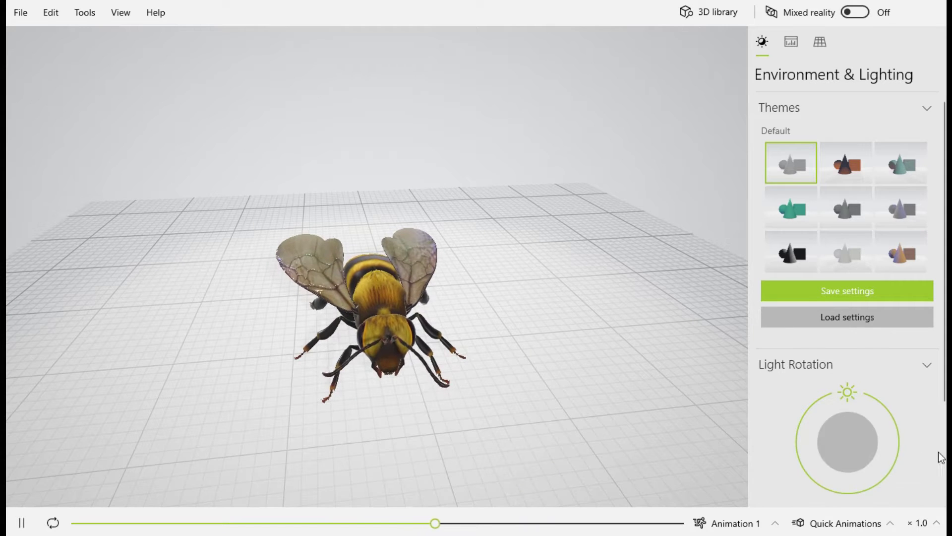
pyautogui.moveTo(848, 392)
pyautogui.mouseDown()
pyautogui.moveTo(888, 444)
pyautogui.moveTo(876, 500)
pyautogui.moveTo(800, 510)
pyautogui.moveTo(771, 489)
pyautogui.moveTo(769, 439)
pyautogui.moveTo(818, 391)
pyautogui.moveTo(924, 401)
pyautogui.moveTo(945, 487)
pyautogui.mouseUp()
pyautogui.moveTo(895, 459)
pyautogui.mouseDown()
pyautogui.moveTo(847, 493)
pyautogui.moveTo(822, 487)
pyautogui.moveTo(803, 465)
pyautogui.mouseUp()
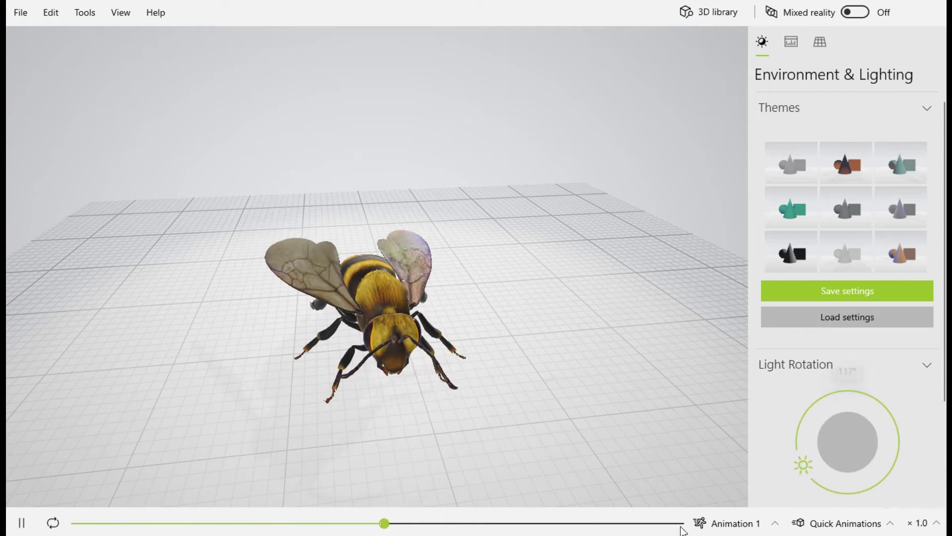
# - Play the bee's Animation 2 and view it from an elevated oblique angle
pyautogui.click(734, 523)
pyautogui.click(731, 469)
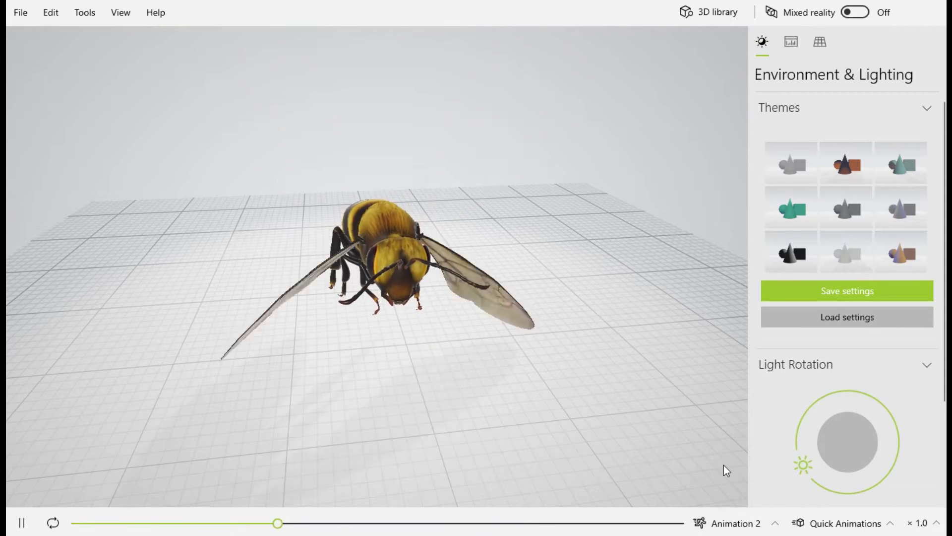
pyautogui.moveTo(451, 381)
pyautogui.mouseDown()
pyautogui.moveTo(466, 321)
pyautogui.moveTo(512, 340)
pyautogui.moveTo(571, 388)
pyautogui.moveTo(573, 461)
pyautogui.moveTo(436, 525)
pyautogui.moveTo(390, 487)
pyautogui.moveTo(578, 338)
pyautogui.moveTo(474, 322)
pyautogui.moveTo(455, 211)
pyautogui.moveTo(506, 158)
pyautogui.moveTo(623, 155)
pyautogui.moveTo(646, 182)
pyautogui.mouseUp()
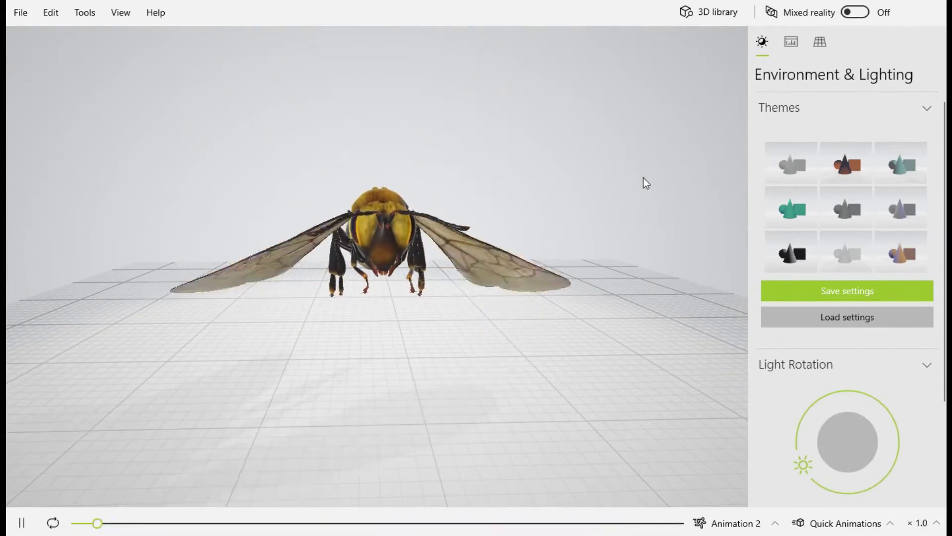
# - Switch to Animation 3 and watch the flying bee from above and the side
pyautogui.click(764, 525)
pyautogui.click(747, 490)
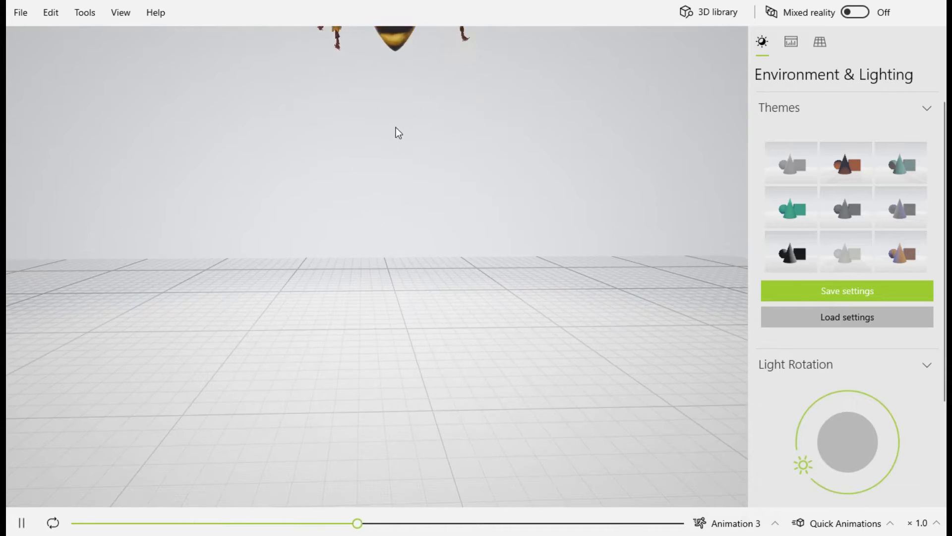
pyautogui.moveTo(396, 132)
pyautogui.mouseDown()
pyautogui.moveTo(402, 322)
pyautogui.moveTo(415, 44)
pyautogui.mouseUp()
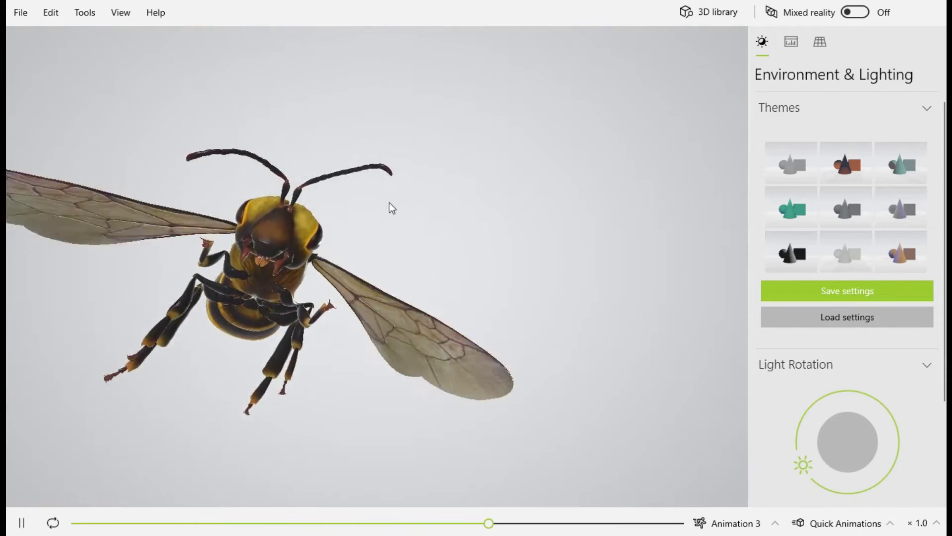
pyautogui.scroll(-5, 378, 302)
pyautogui.scroll(5, 385, 410)
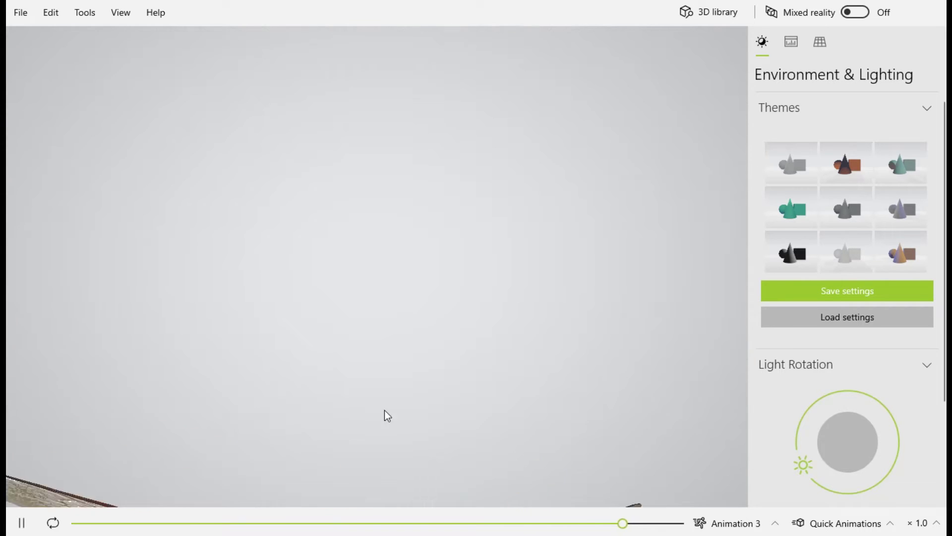
pyautogui.scroll(-5, 385, 383)
pyautogui.moveTo(390, 397); pyautogui.dragTo(352, 487)
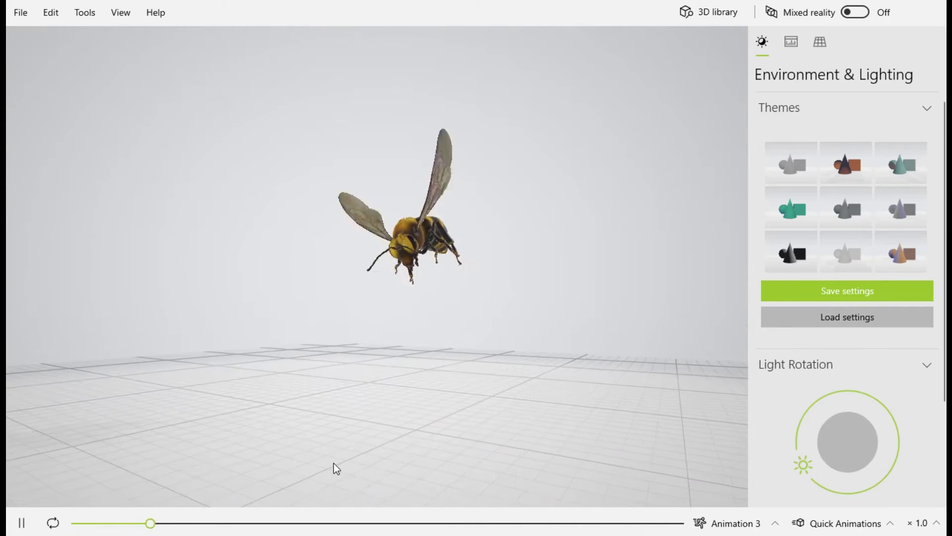
pyautogui.click(733, 523)
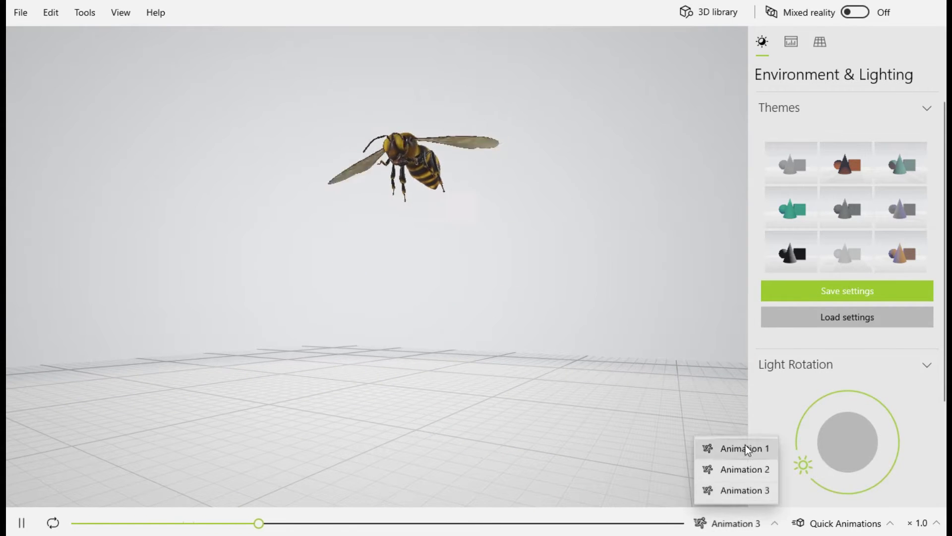
# - Return the bee to Animation 1 and try the orange, teal and grey themes, ending on black
pyautogui.click(746, 449)
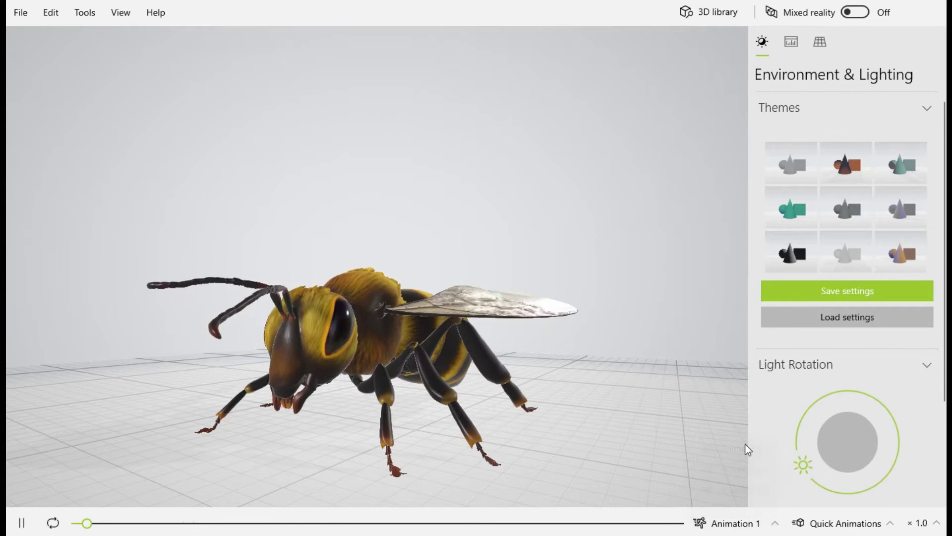
pyautogui.click(855, 169)
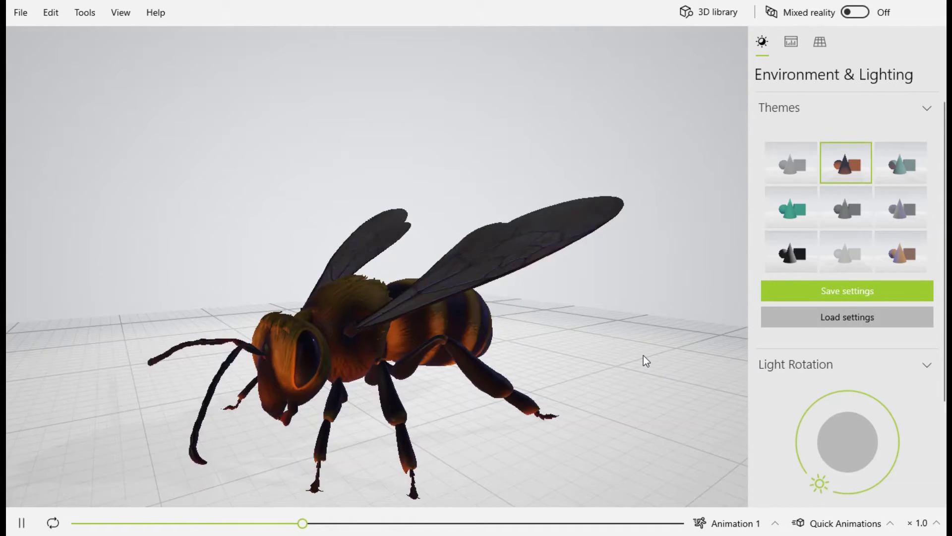
pyautogui.click(792, 209)
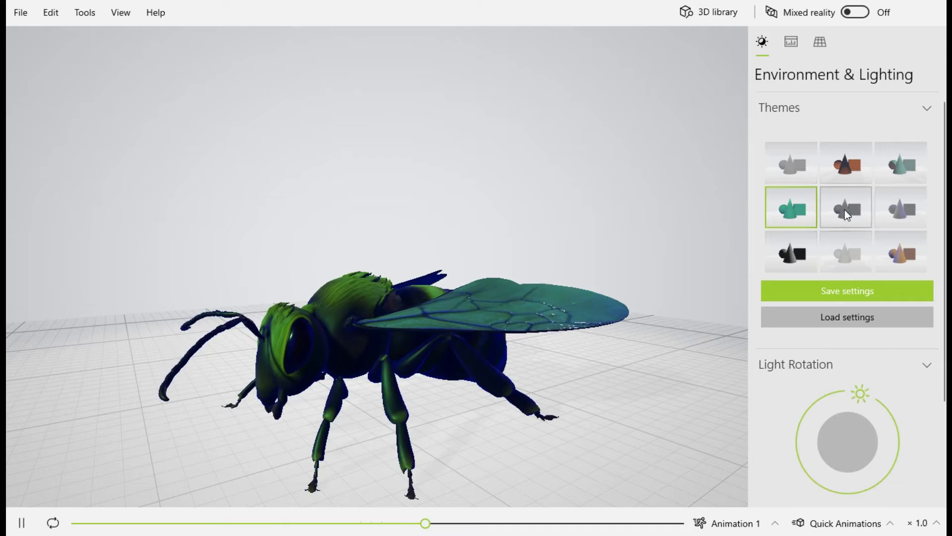
pyautogui.click(846, 213)
pyautogui.click(903, 206)
pyautogui.click(903, 257)
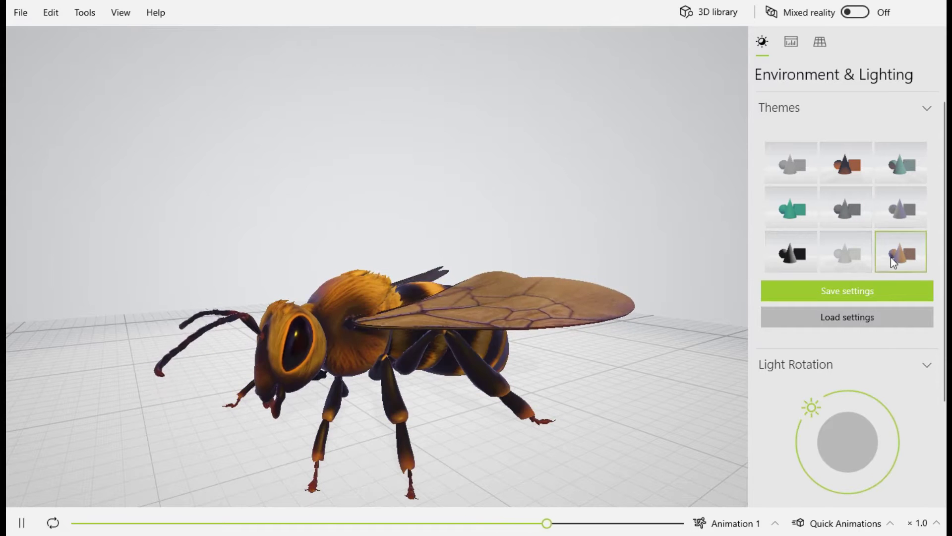
pyautogui.click(791, 253)
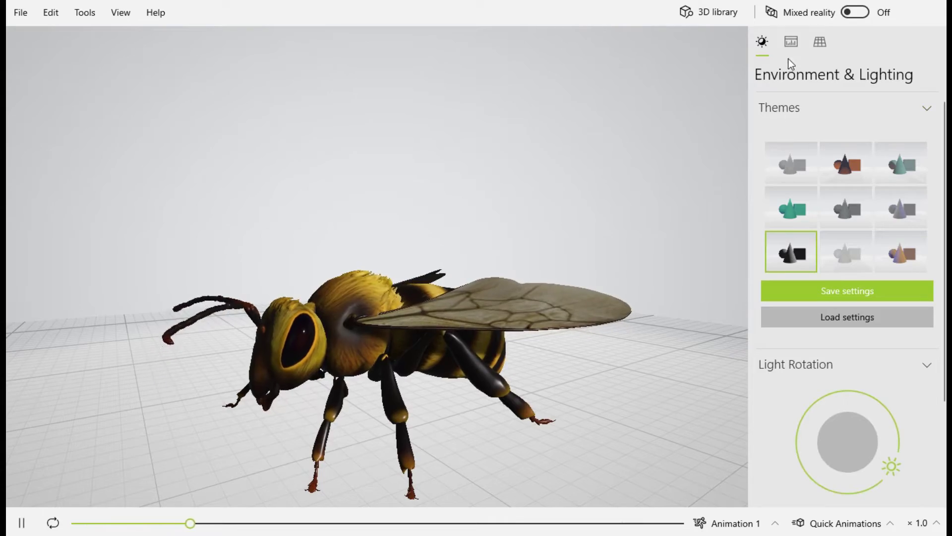
pyautogui.click(790, 42)
# - Orbit the bee and try vertex dots, UV checker, UV Set 1, vertex colour and material ID shading
pyautogui.moveTo(515, 422)
pyautogui.mouseDown()
pyautogui.moveTo(457, 370)
pyautogui.moveTo(489, 365)
pyautogui.moveTo(532, 190)
pyautogui.mouseUp()
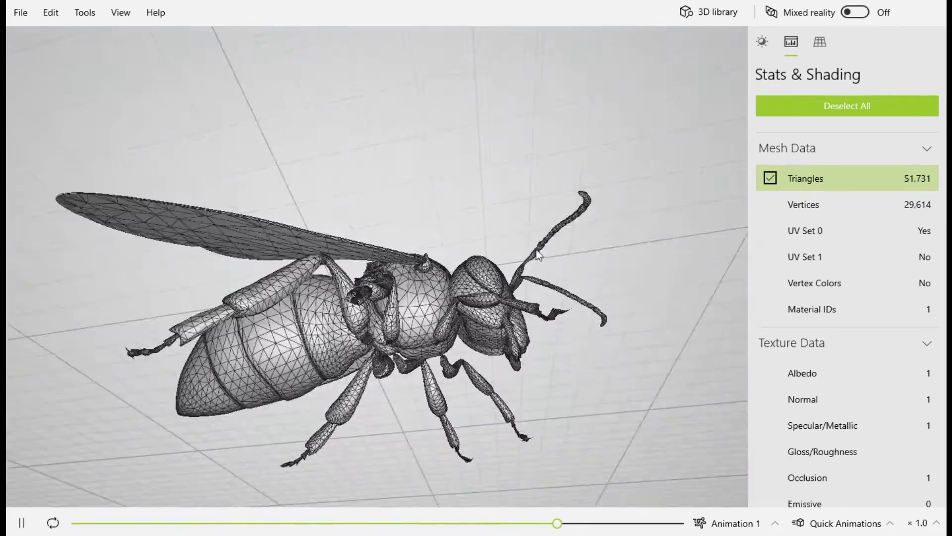
pyautogui.moveTo(532, 168)
pyautogui.mouseDown()
pyautogui.moveTo(493, 184)
pyautogui.moveTo(458, 245)
pyautogui.moveTo(452, 320)
pyautogui.moveTo(477, 352)
pyautogui.mouseUp()
pyautogui.click(843, 208)
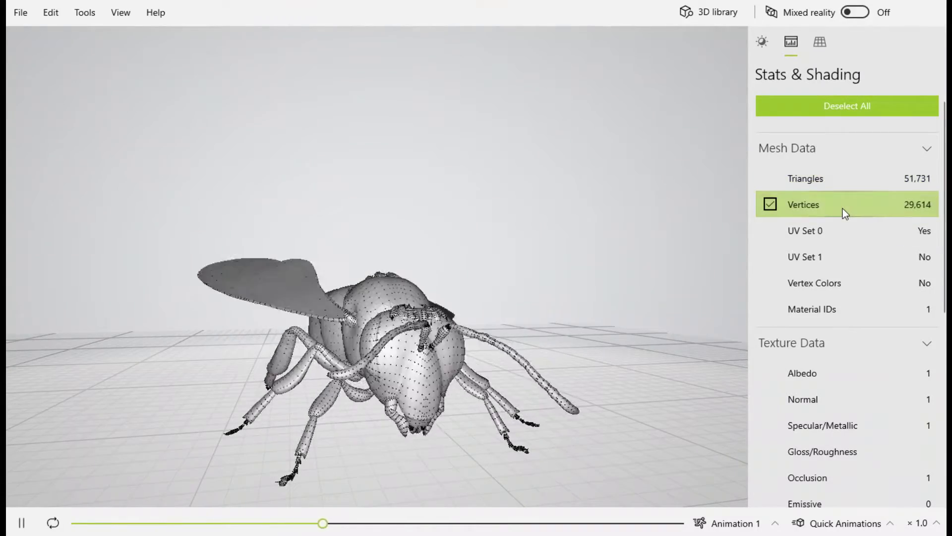
pyautogui.click(837, 231)
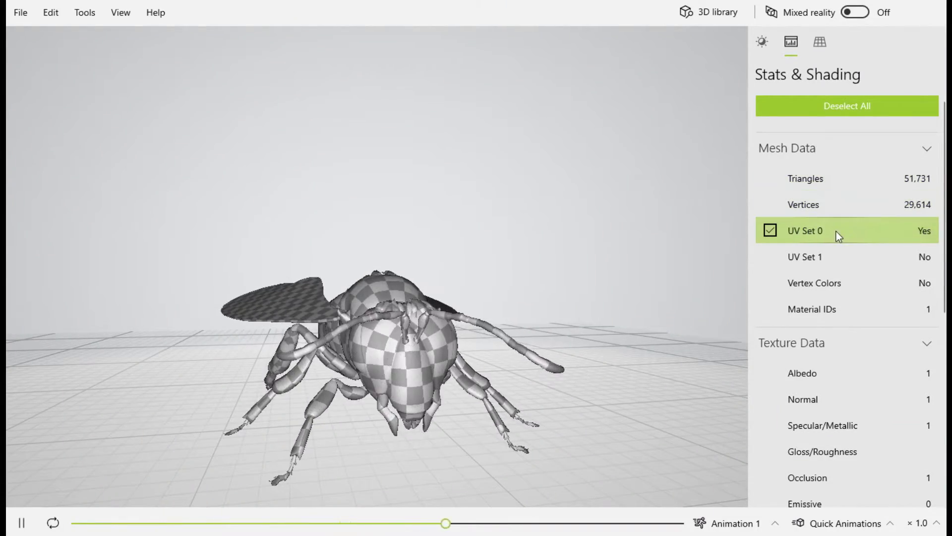
pyautogui.click(825, 266)
pyautogui.click(830, 284)
pyautogui.click(828, 305)
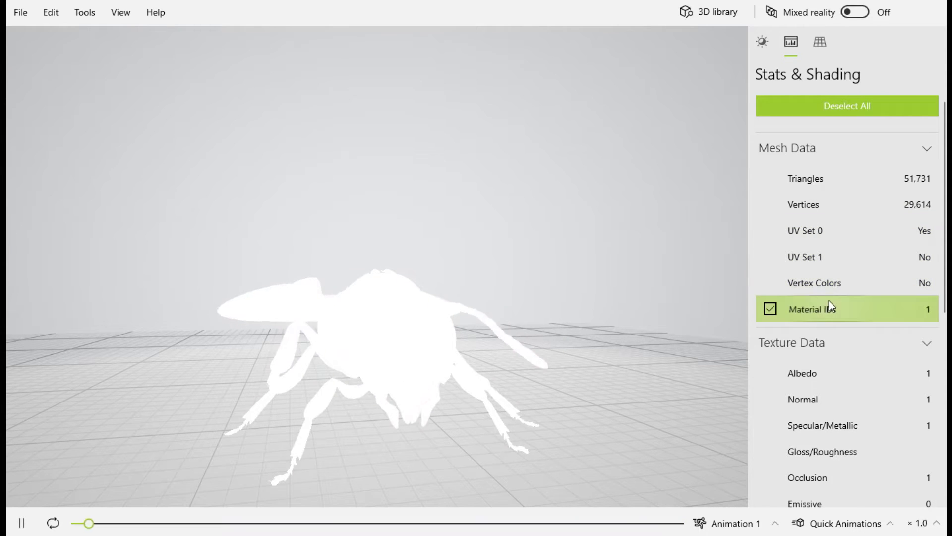
pyautogui.scroll(-2, 837, 298)
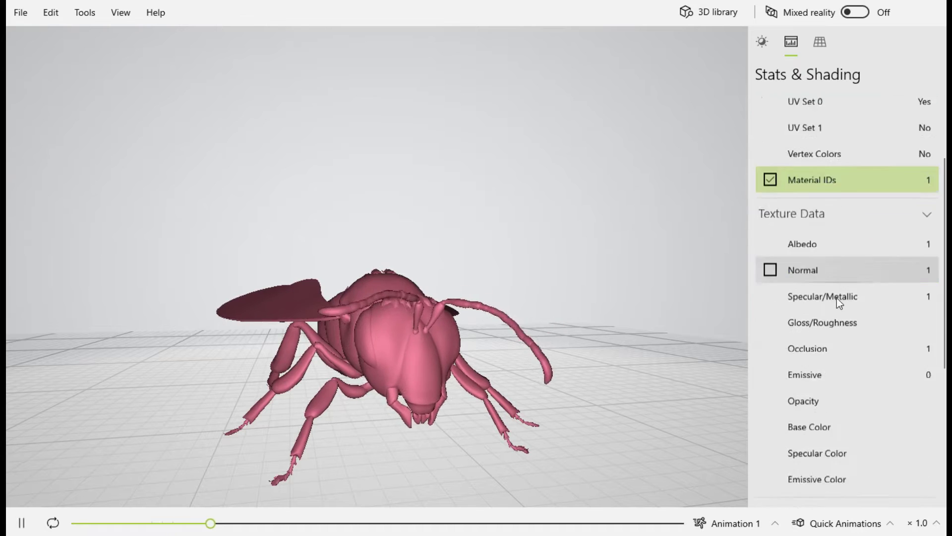
pyautogui.scroll(-3, 837, 297)
pyautogui.scroll(-1, 837, 294)
# - Toggle the skeleton overlay, then try emissive, specular, base colour and opacity shading
pyautogui.click(827, 312)
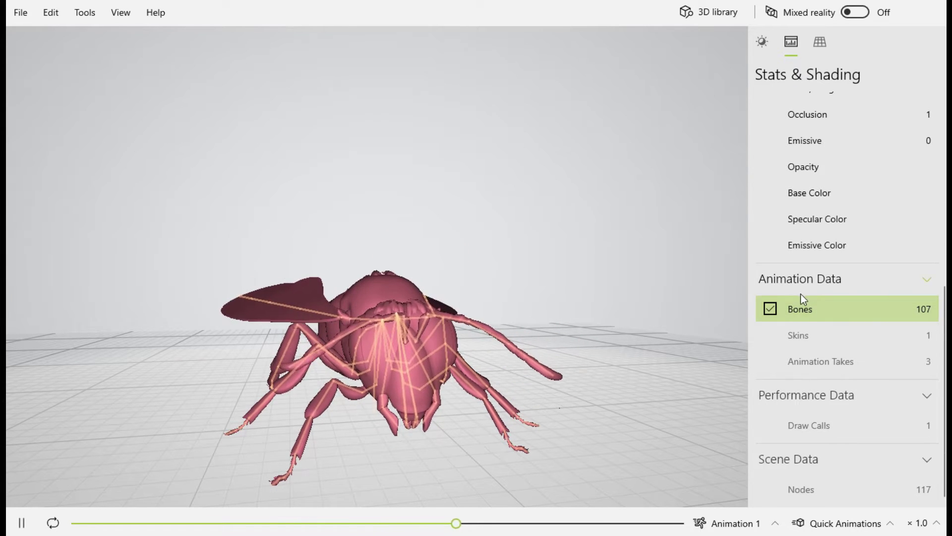
pyautogui.click(767, 310)
pyautogui.click(792, 242)
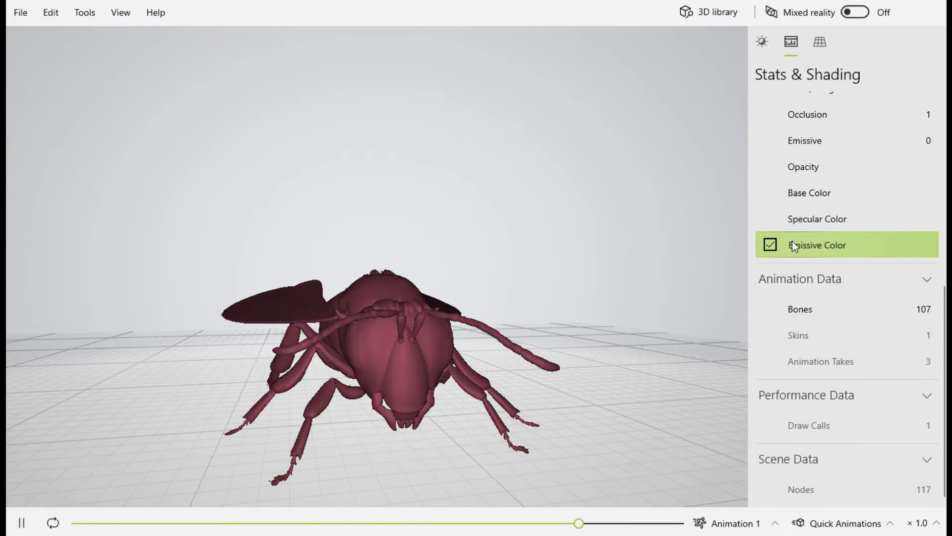
pyautogui.click(789, 216)
pyautogui.click(788, 190)
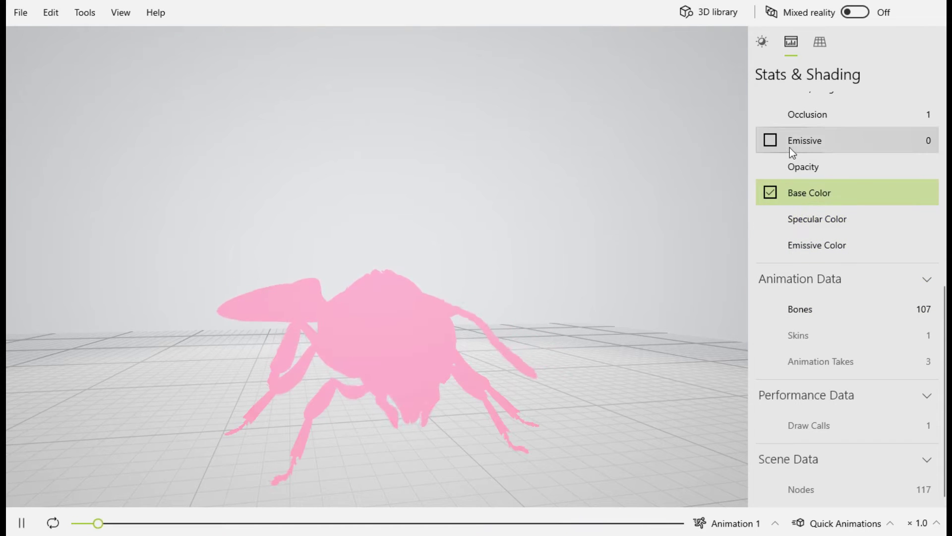
pyautogui.click(790, 146)
pyautogui.click(790, 166)
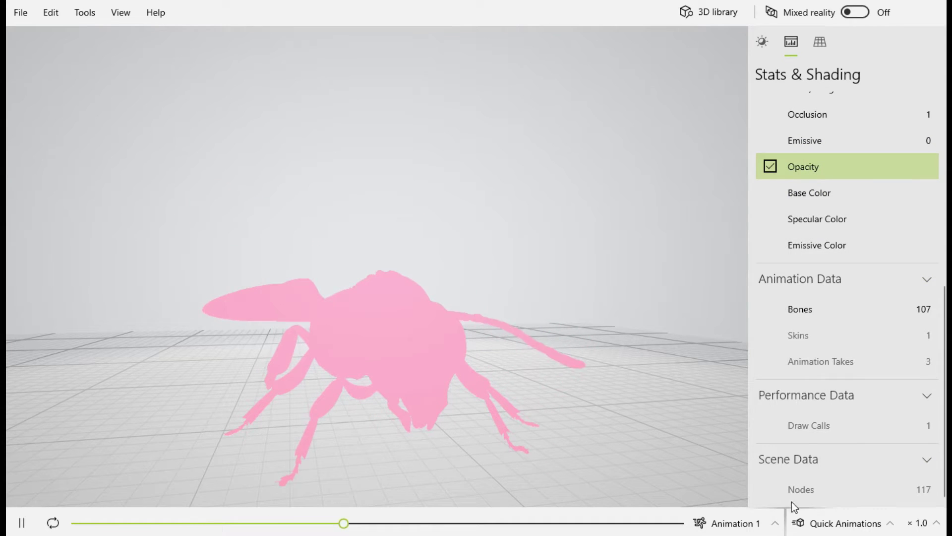
# - Glance at Grid & Views, return to Stats & Shading, then select Environment & Lighting
pyautogui.click(820, 43)
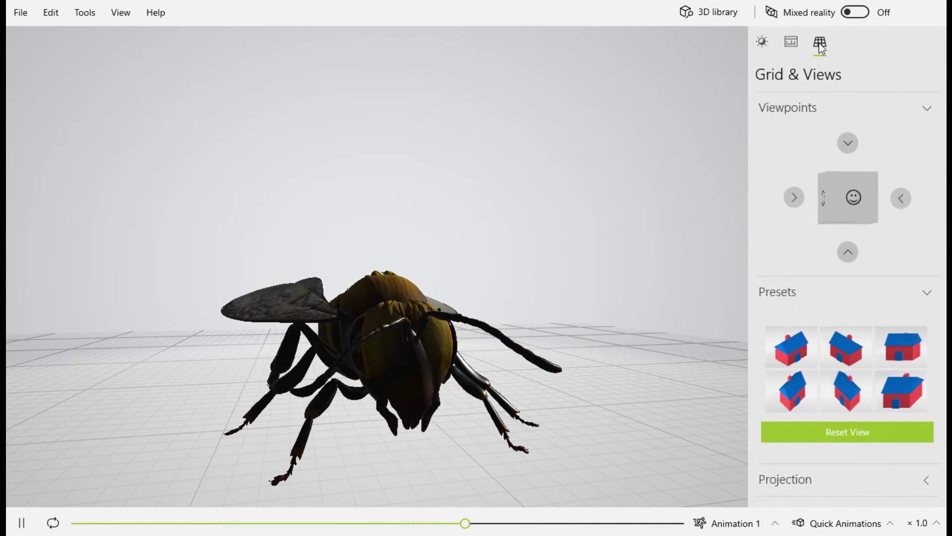
pyautogui.click(790, 43)
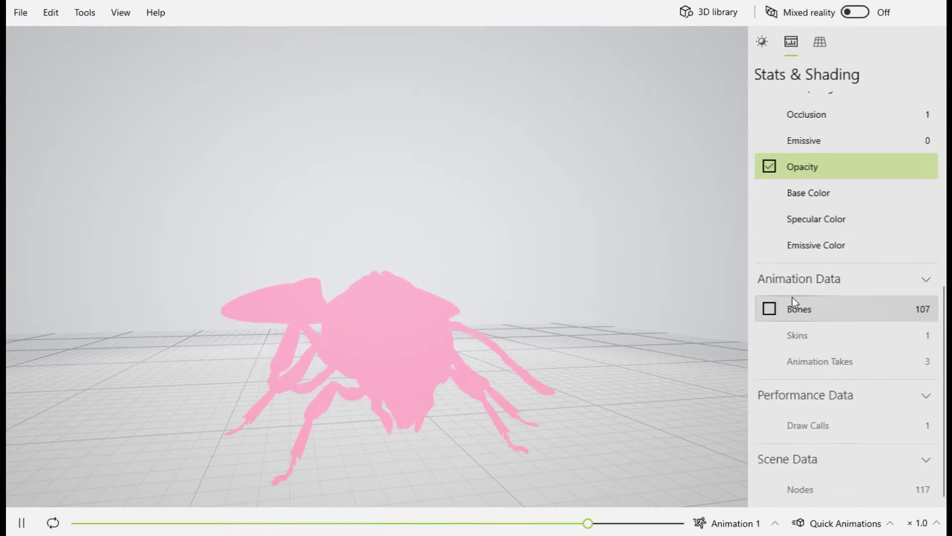
pyautogui.scroll(2, 789, 298)
pyautogui.scroll(3, 788, 297)
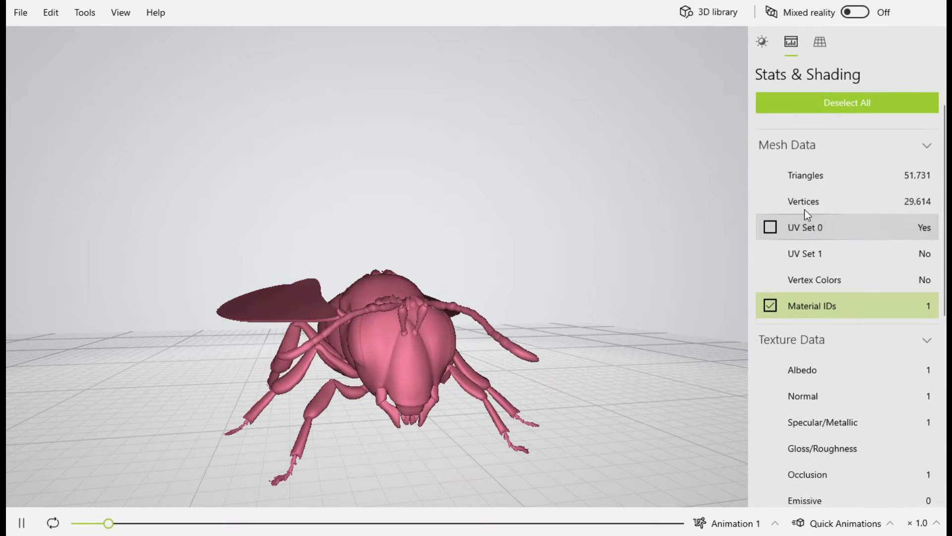
pyautogui.click(762, 42)
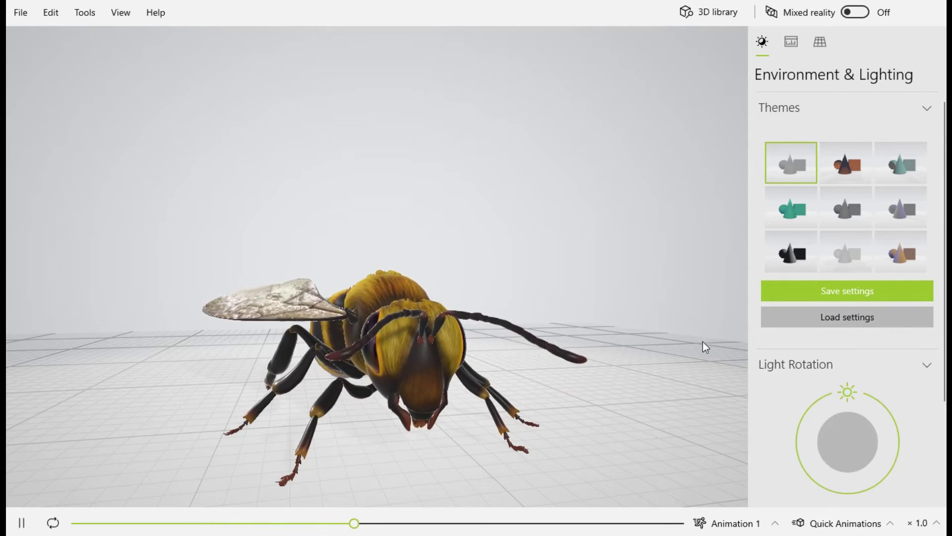
# - Orbit to the bee's other side and view it in right and left isometric presets
pyautogui.moveTo(703, 342)
pyautogui.mouseDown()
pyautogui.moveTo(602, 300)
pyautogui.moveTo(590, 315)
pyautogui.mouseUp()
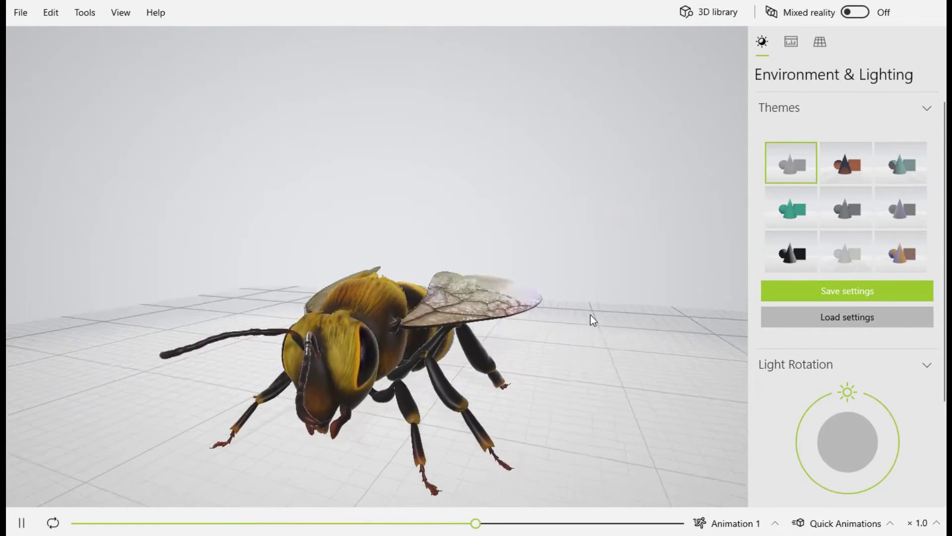
pyautogui.click(819, 42)
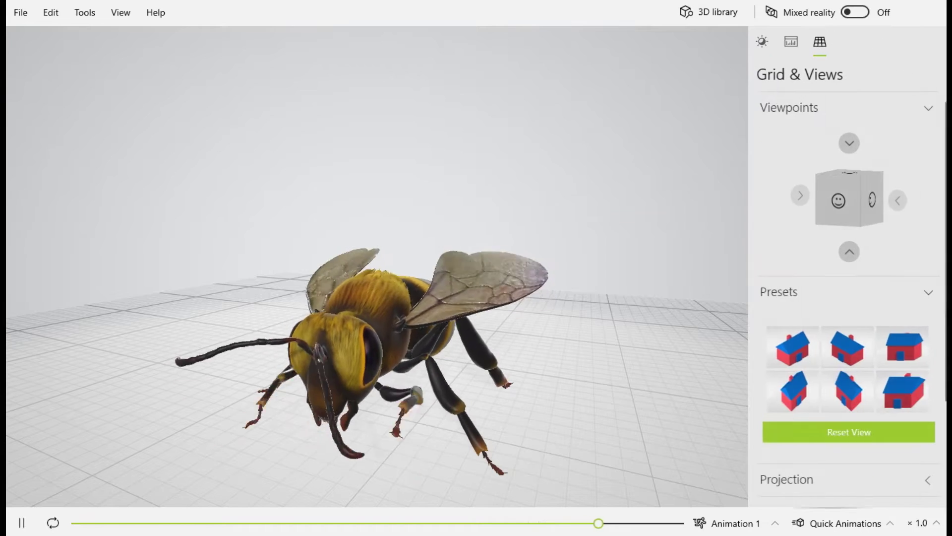
pyautogui.click(786, 355)
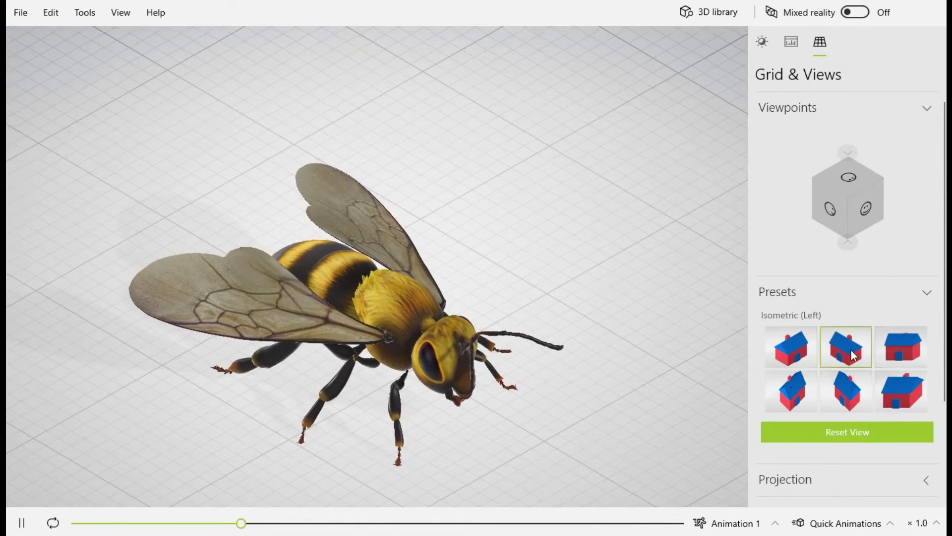
pyautogui.click(843, 347)
# - Switch through cabinet, cavalier and left military projections, then orbit to a low angle
pyautogui.click(906, 357)
pyautogui.click(904, 390)
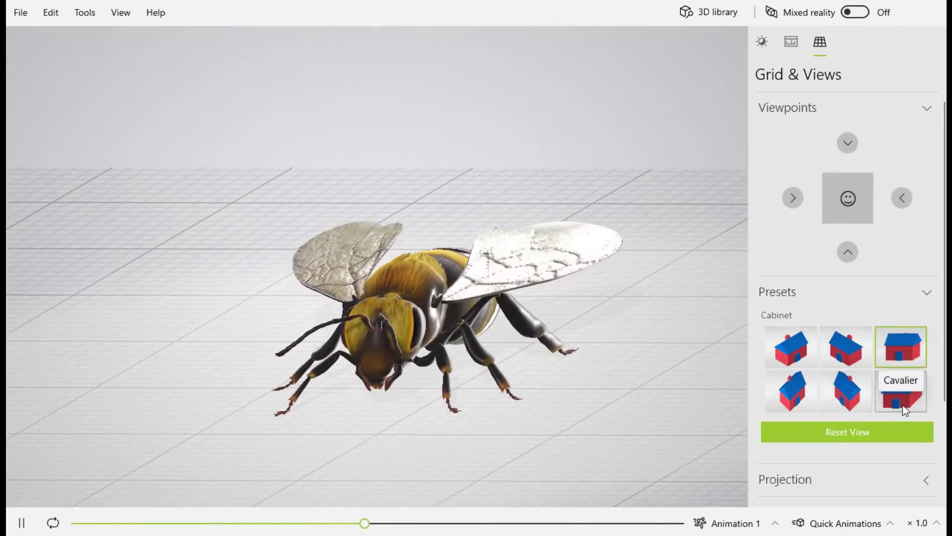
pyautogui.click(850, 398)
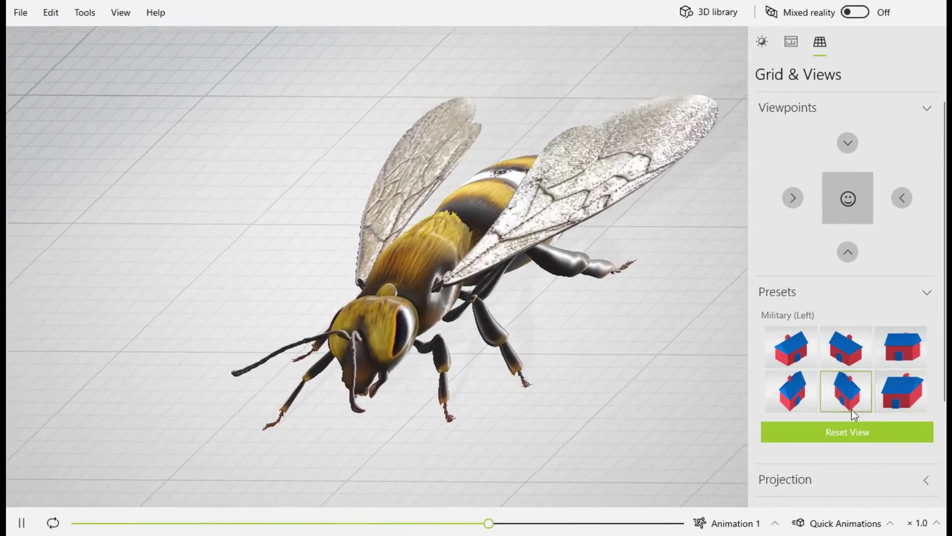
pyautogui.moveTo(556, 359); pyautogui.dragTo(572, 269)
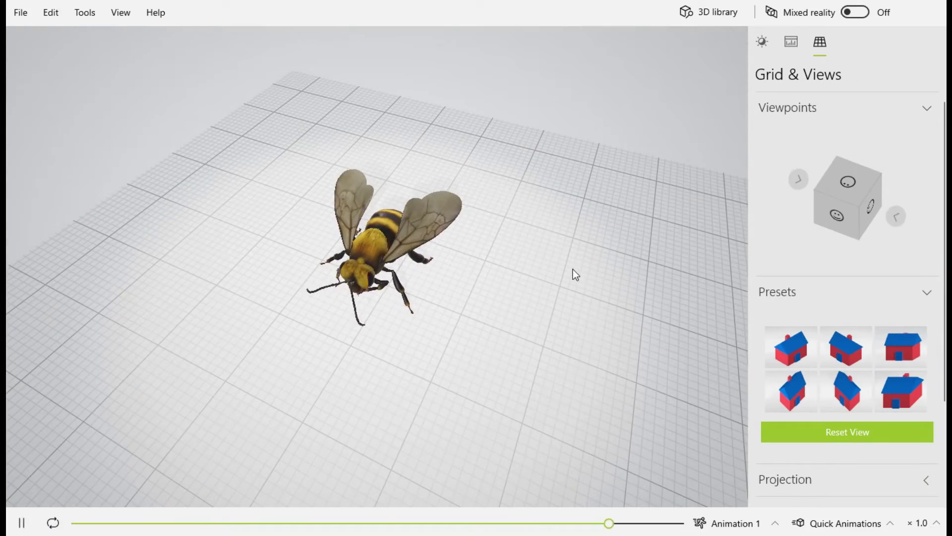
pyautogui.moveTo(477, 307)
pyautogui.mouseDown()
pyautogui.moveTo(505, 286)
pyautogui.moveTo(517, 236)
pyautogui.moveTo(458, 239)
pyautogui.moveTo(466, 308)
pyautogui.moveTo(428, 289)
pyautogui.moveTo(468, 217)
pyautogui.moveTo(506, 256)
pyautogui.moveTo(478, 235)
pyautogui.moveTo(443, 340)
pyautogui.moveTo(468, 330)
pyautogui.moveTo(484, 340)
pyautogui.moveTo(462, 366)
pyautogui.moveTo(421, 383)
pyautogui.mouseUp()
pyautogui.scroll(-5, 461, 366)
pyautogui.scroll(-3, 436, 362)
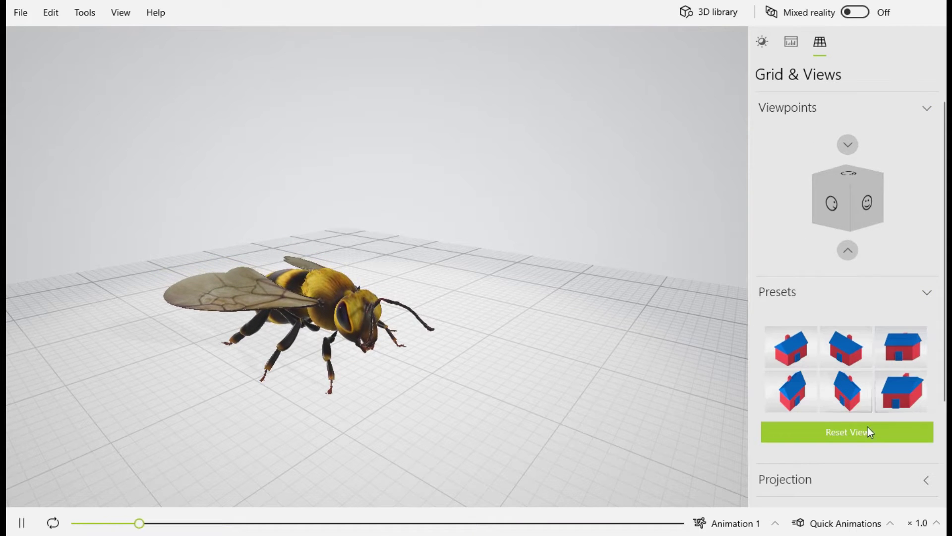
pyautogui.scroll(-3, 834, 466)
# - Hide and restore the floor grid, then try mixed reality and dismiss the camera notice
pyautogui.click(837, 406)
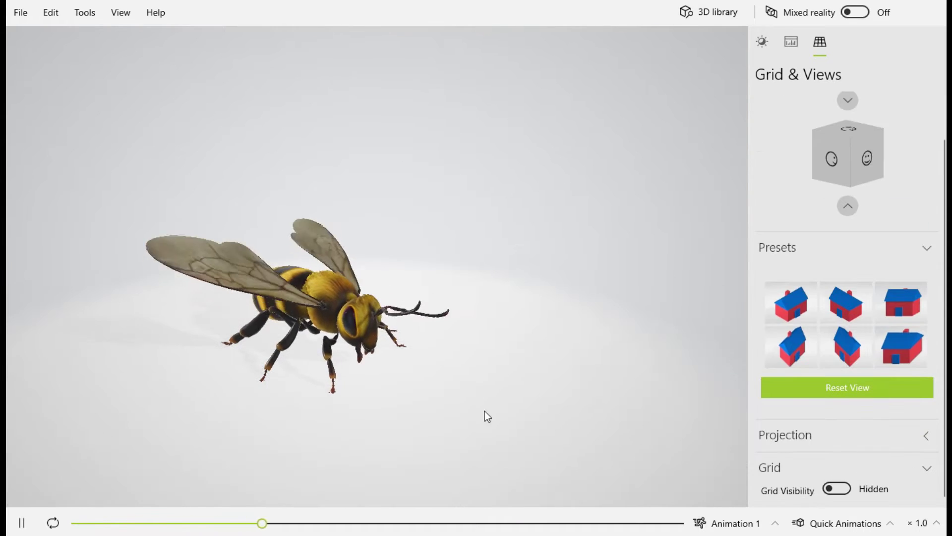
pyautogui.click(838, 488)
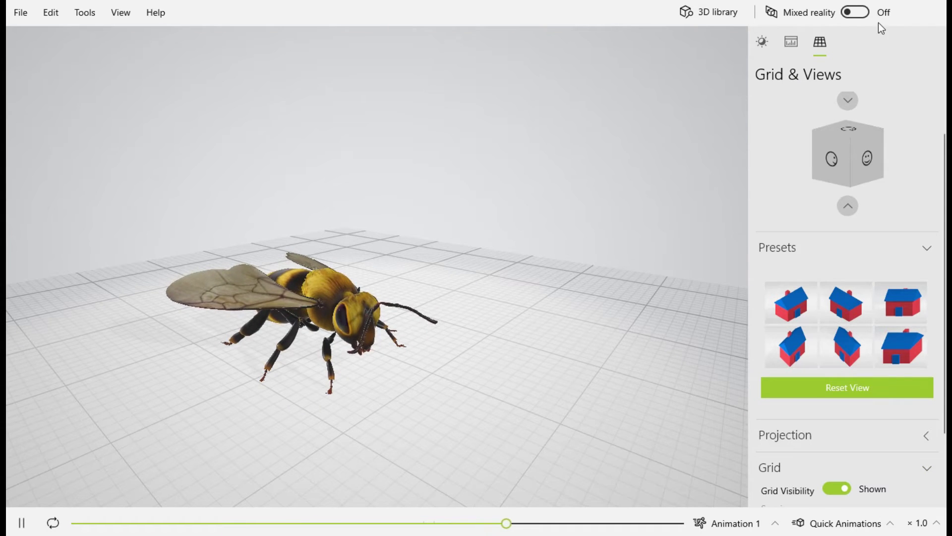
pyautogui.click(861, 14)
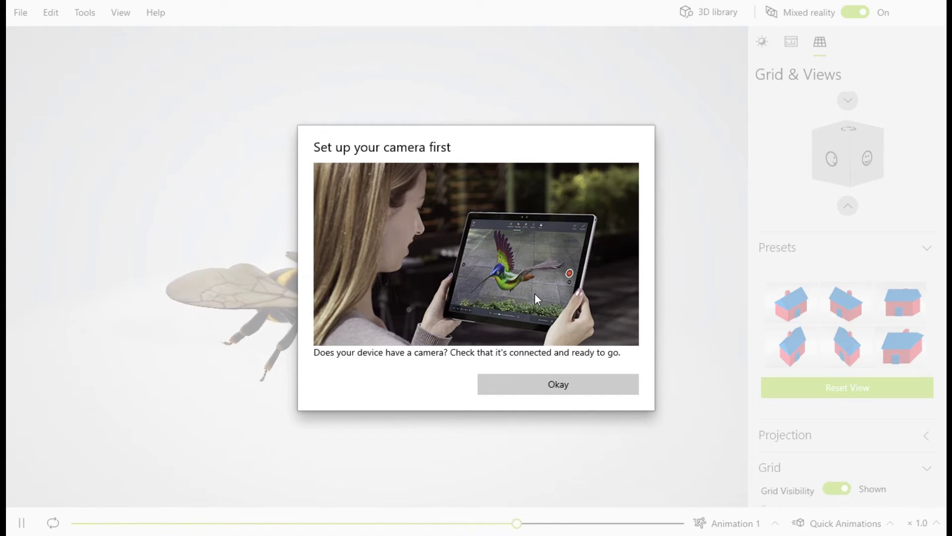
pyautogui.click(582, 381)
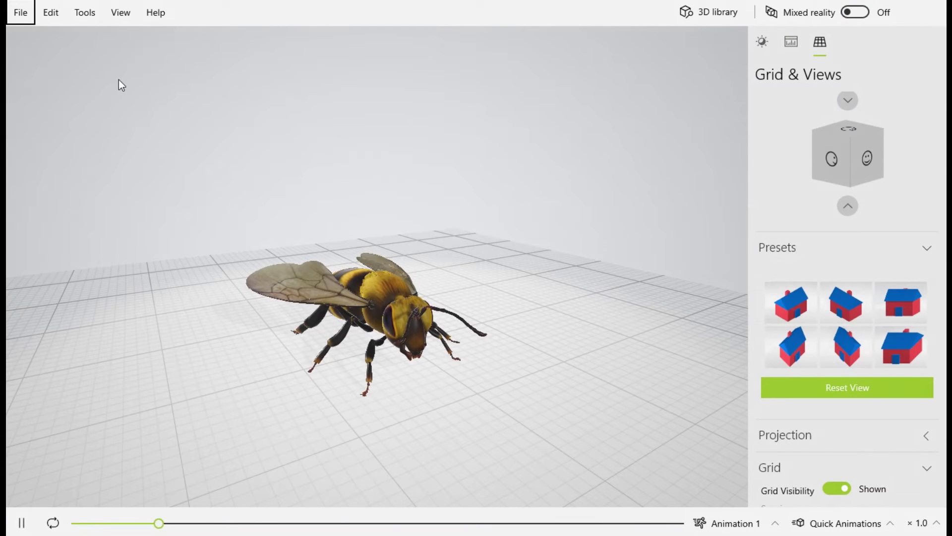
pyautogui.click(19, 13)
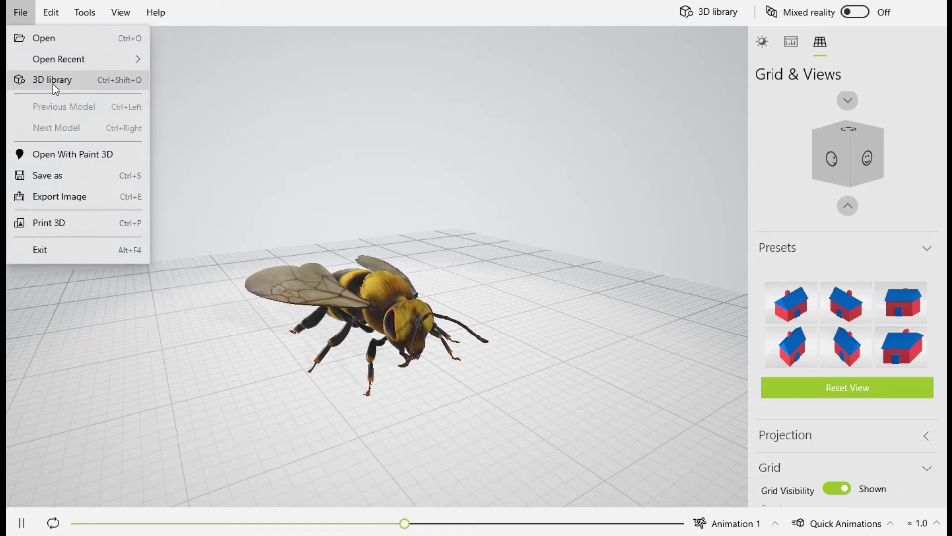
# - Close the File options, reopen them, and close the menu without choosing anything
pyautogui.click(52, 157)
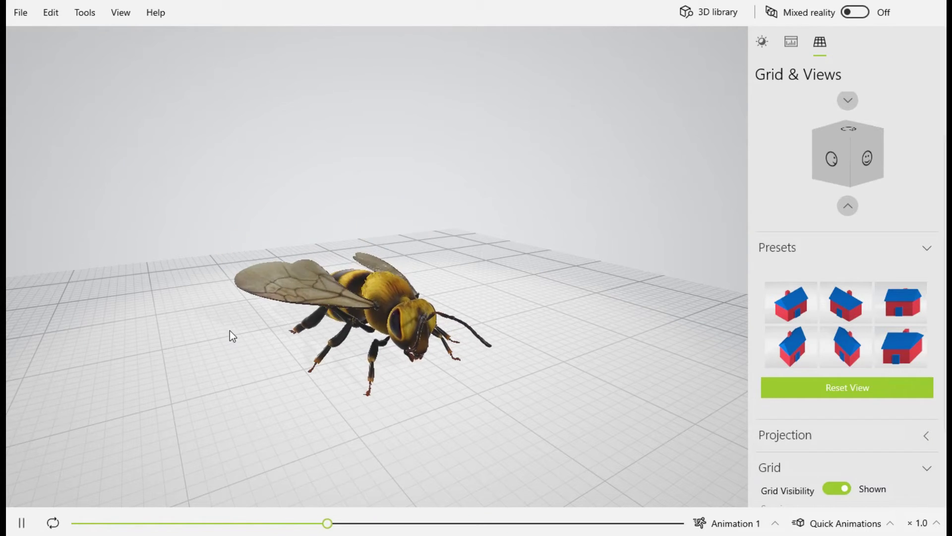
pyautogui.click(19, 13)
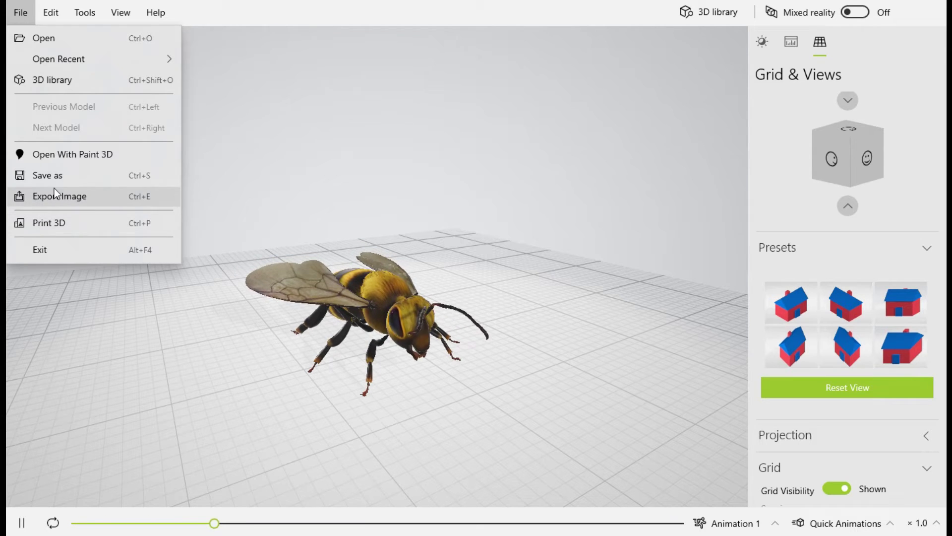
pyautogui.click(469, 523)
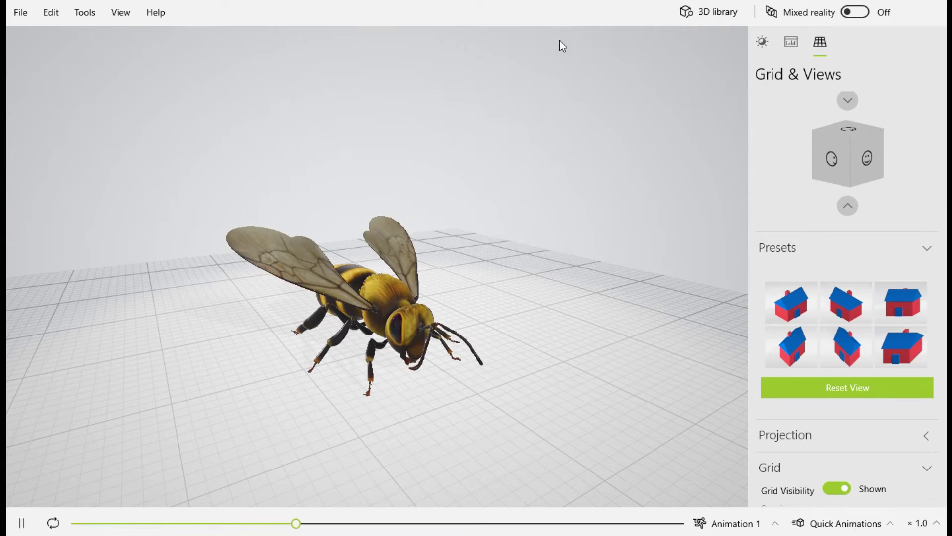
pyautogui.click(715, 12)
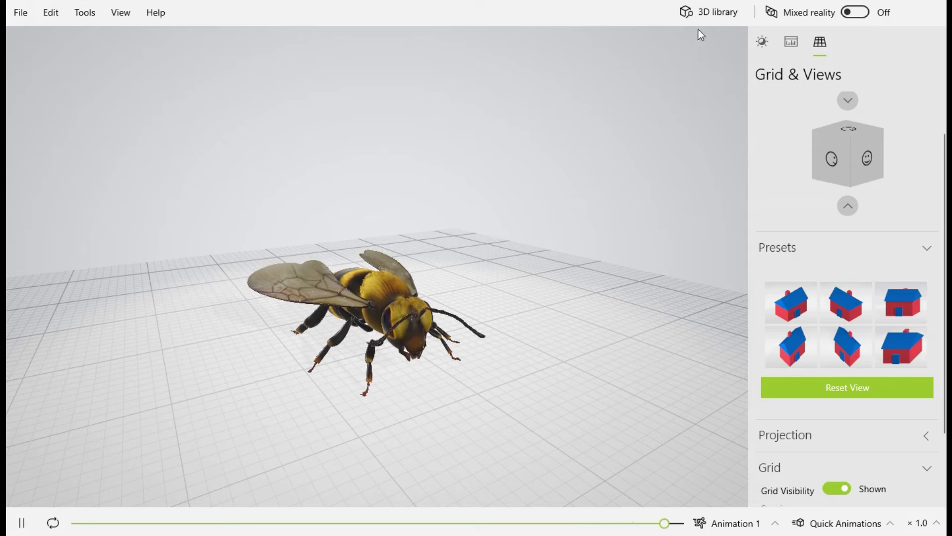
# - Load Rampaging T-Rex from the 3D library's All Animated Models collection
pyautogui.click(703, 11)
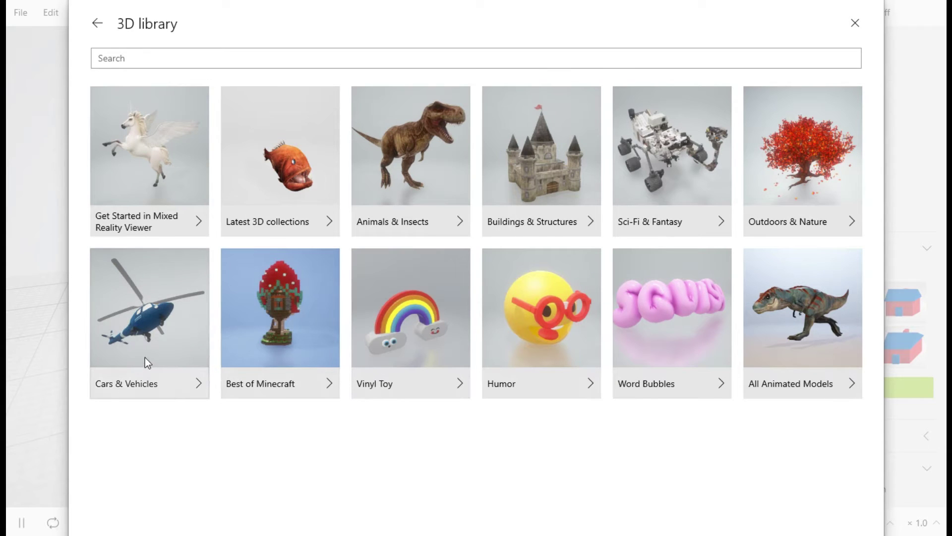
pyautogui.click(799, 315)
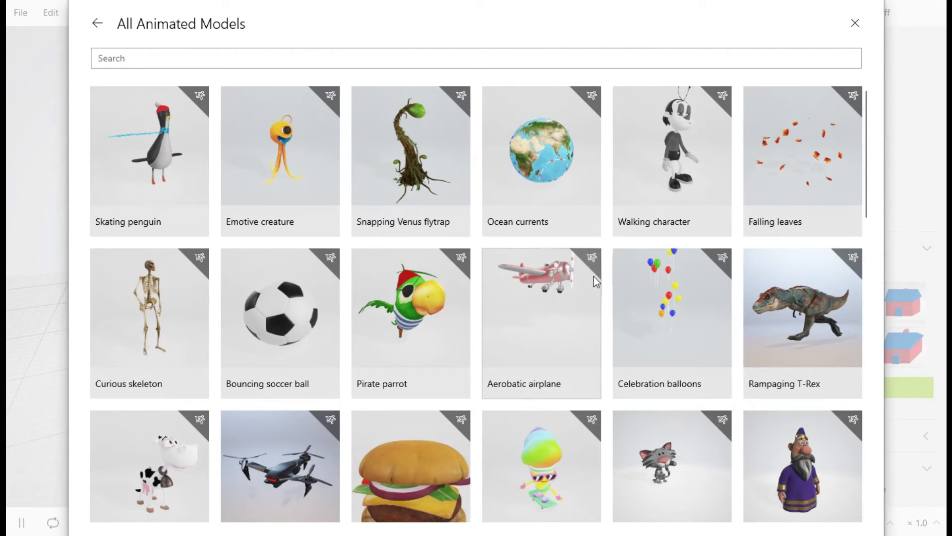
pyautogui.click(827, 306)
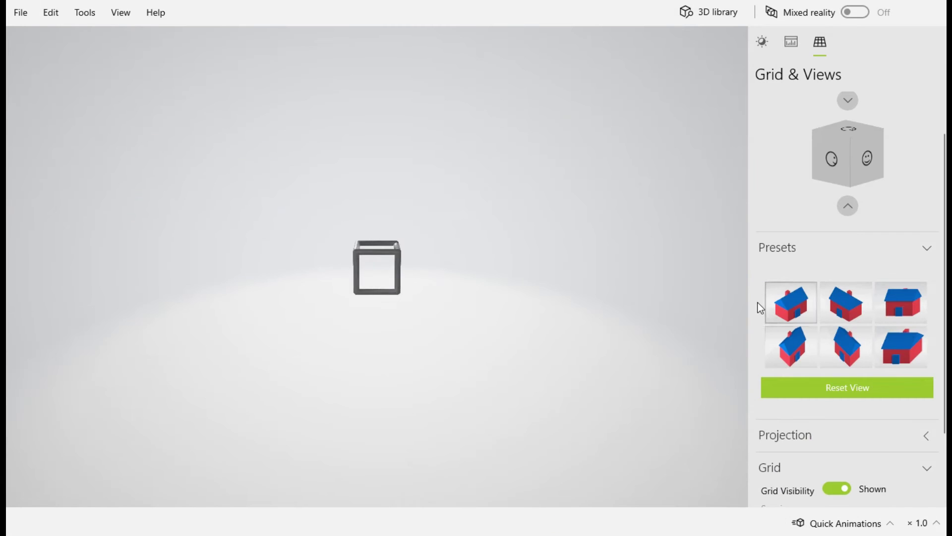
# - Orbit around the T-Rex and play its Animation 2, then Animation 3
pyautogui.moveTo(439, 408)
pyautogui.mouseDown()
pyautogui.moveTo(432, 301)
pyautogui.moveTo(430, 349)
pyautogui.mouseUp()
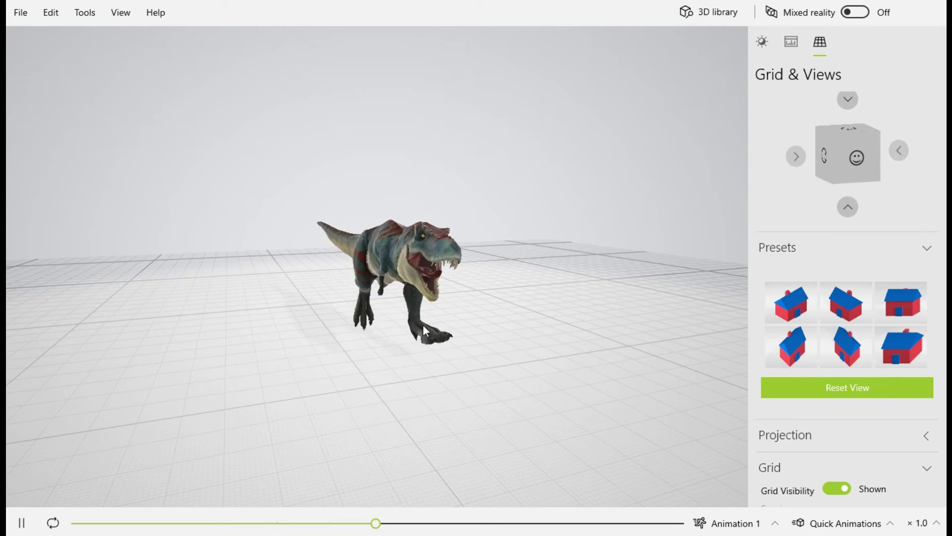
pyautogui.click(740, 523)
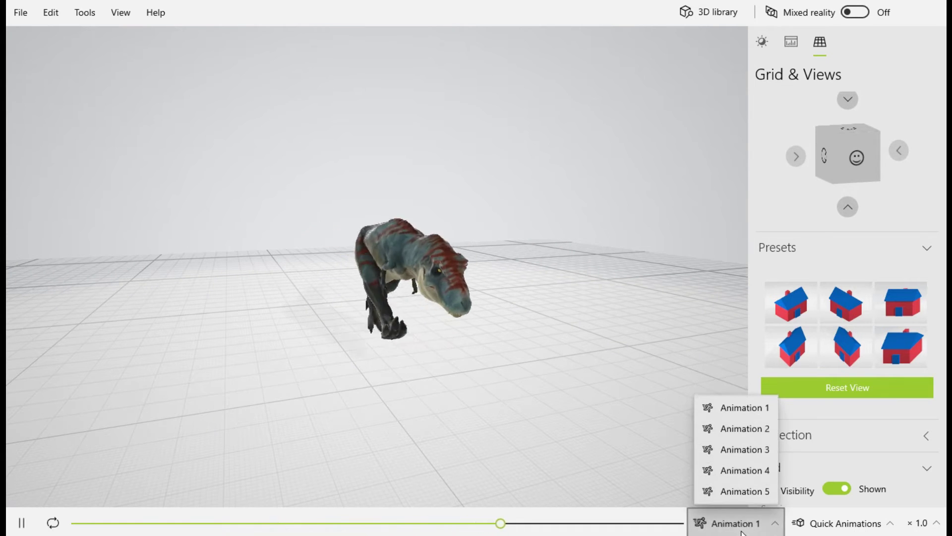
pyautogui.click(731, 428)
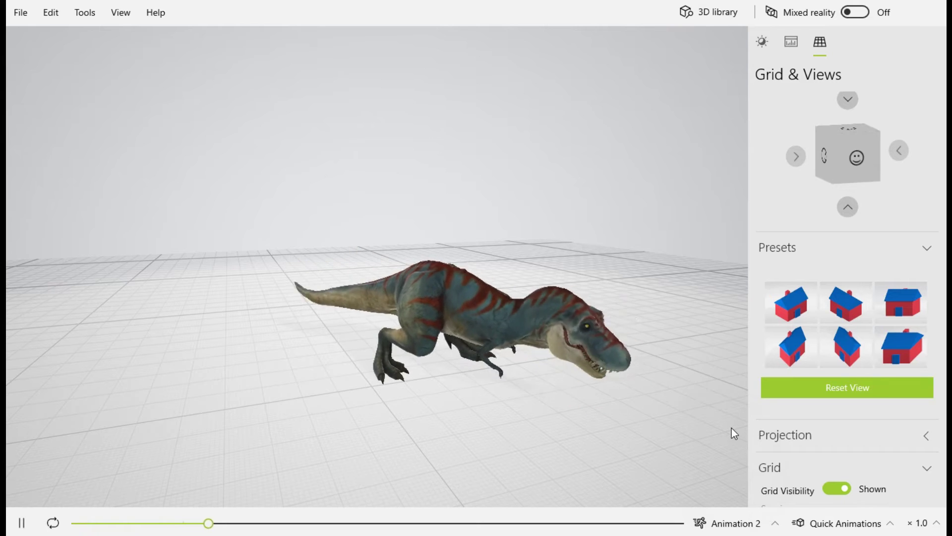
pyautogui.click(739, 524)
pyautogui.click(729, 455)
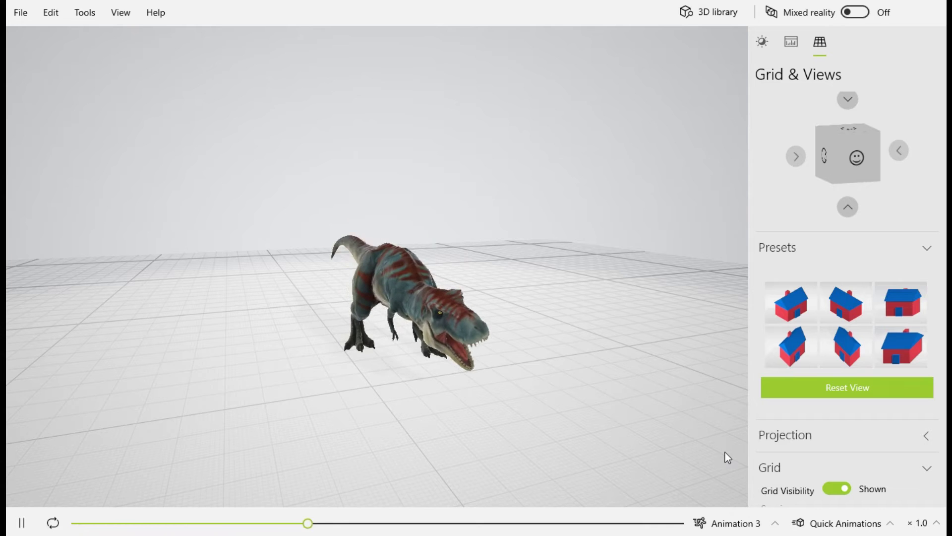
# - Play the T-Rex's Animation 4, then switch to Animation 5
pyautogui.click(733, 523)
pyautogui.click(741, 476)
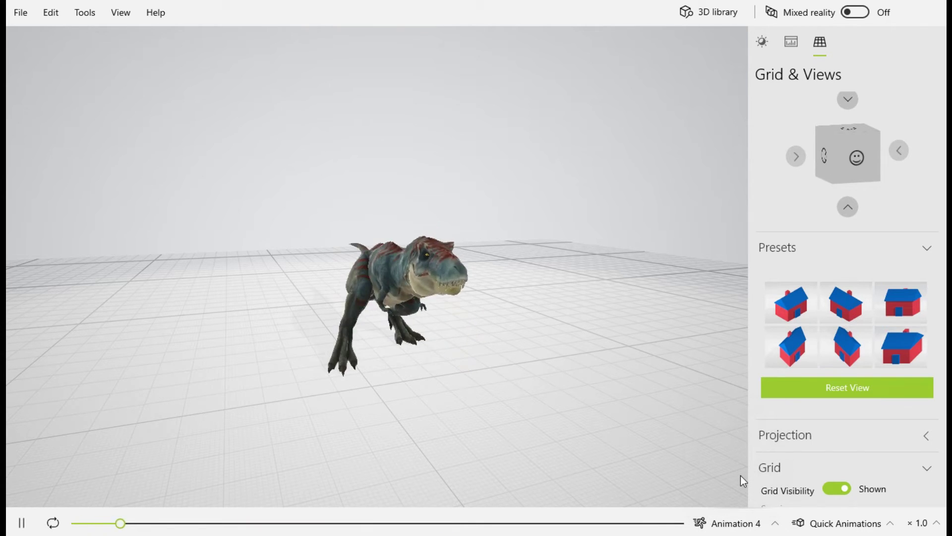
pyautogui.click(729, 523)
pyautogui.click(718, 490)
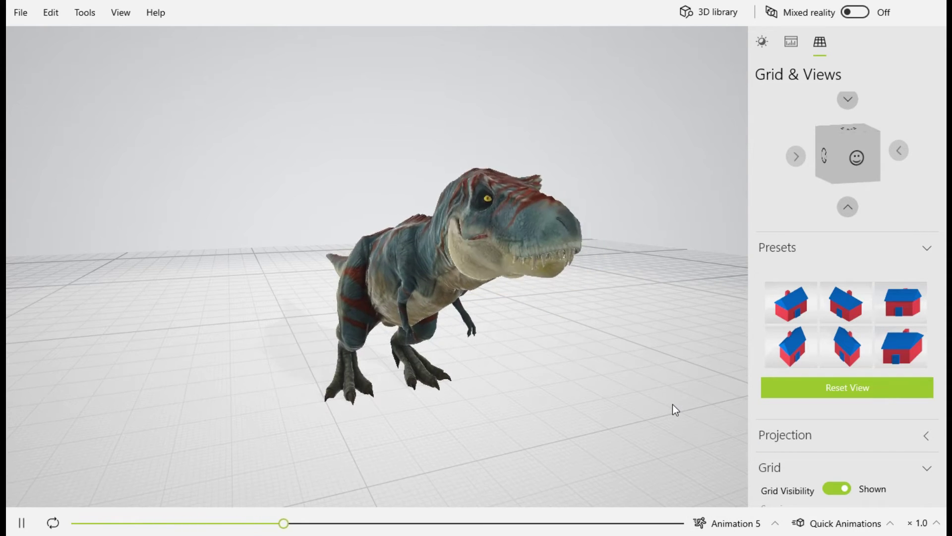
pyautogui.scroll(-3, 672, 404)
# - Show the T-Rex from the side, top, front and side, then orbit to a tilted perspective
pyautogui.click(900, 153)
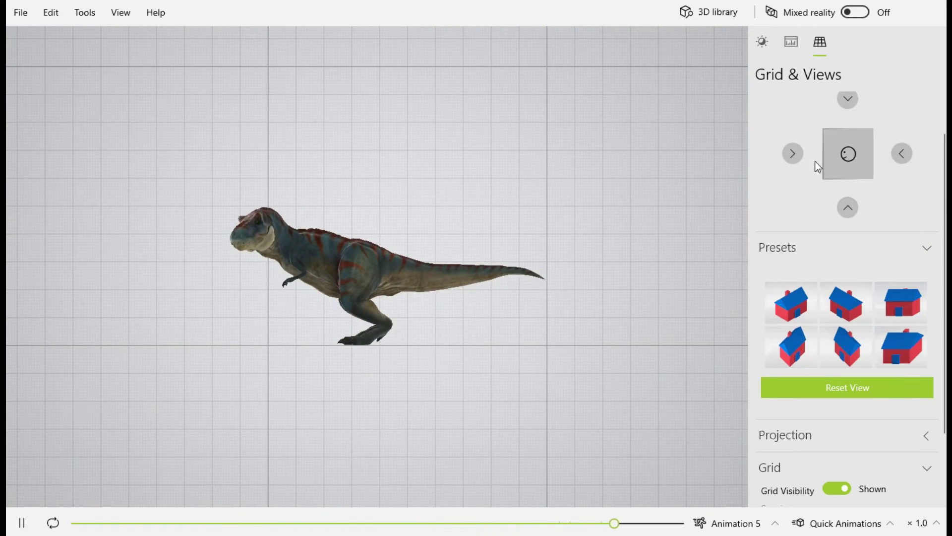
pyautogui.click(847, 102)
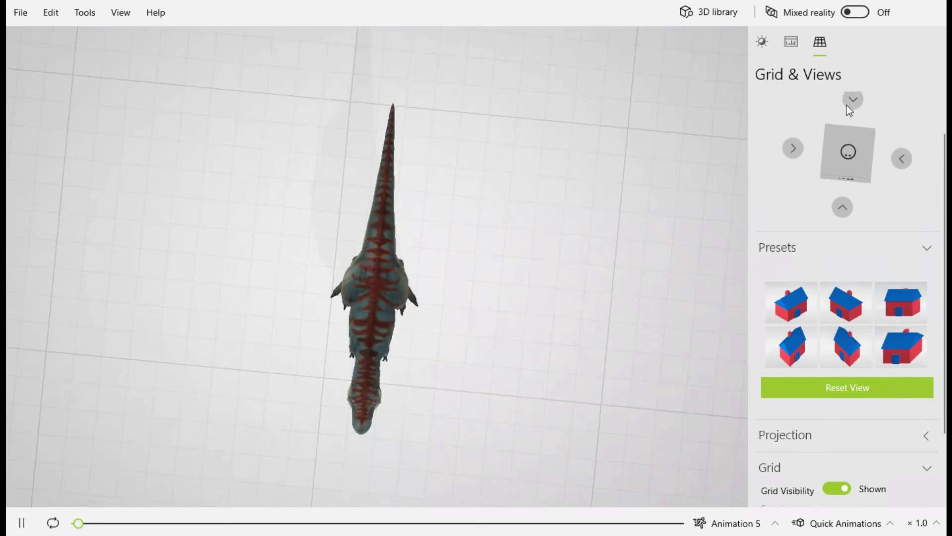
pyautogui.click(850, 216)
pyautogui.click(791, 155)
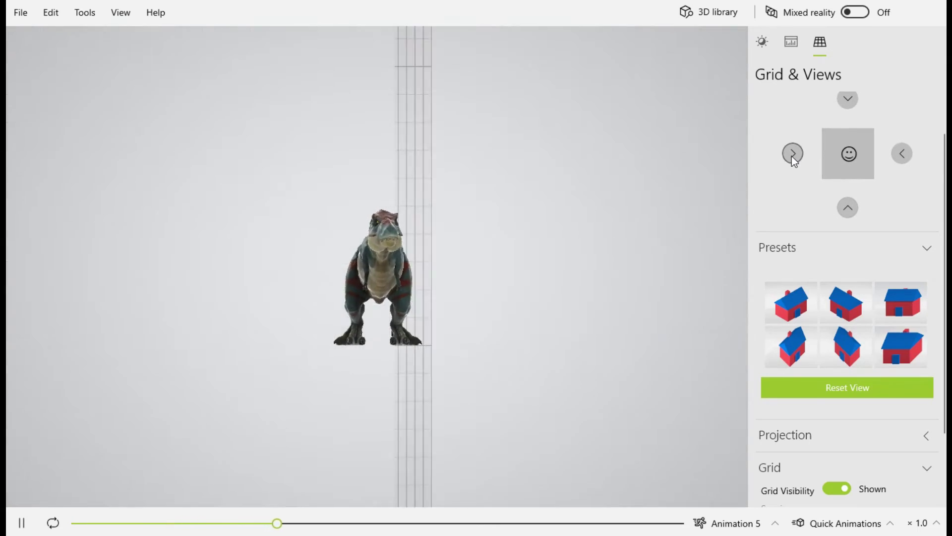
pyautogui.moveTo(681, 369)
pyautogui.mouseDown()
pyautogui.moveTo(637, 270)
pyautogui.moveTo(610, 388)
pyautogui.moveTo(593, 420)
pyautogui.moveTo(600, 400)
pyautogui.moveTo(484, 326)
pyautogui.moveTo(543, 373)
pyautogui.mouseUp()
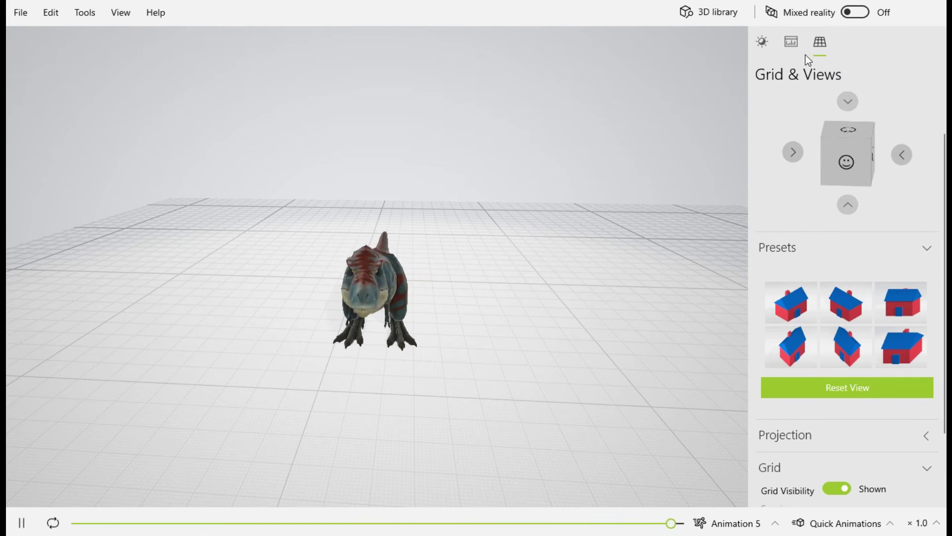
# - Apply a different Environment & Lighting theme to the T-Rex, orbiting to its side
pyautogui.click(764, 41)
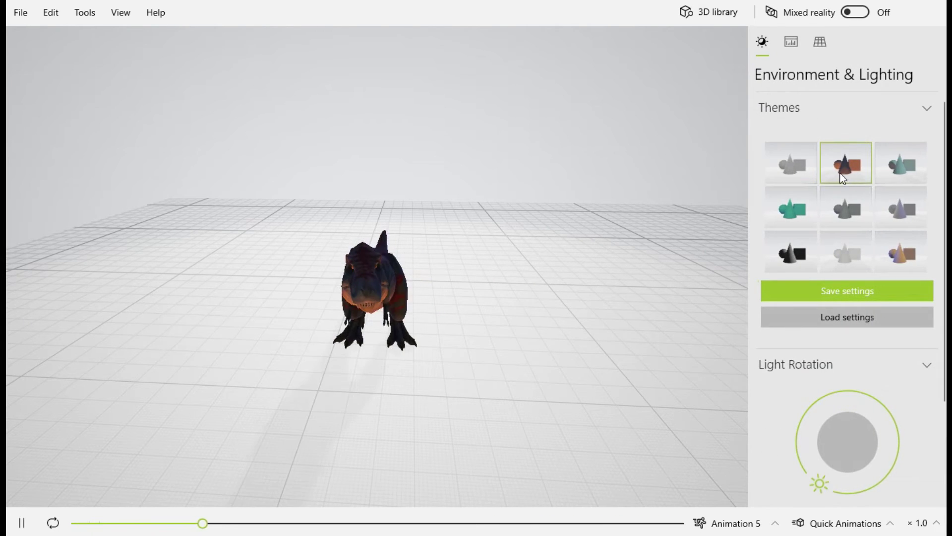
pyautogui.moveTo(492, 281)
pyautogui.mouseDown()
pyautogui.moveTo(535, 277)
pyautogui.moveTo(477, 269)
pyautogui.moveTo(593, 274)
pyautogui.mouseUp()
pyautogui.click(795, 255)
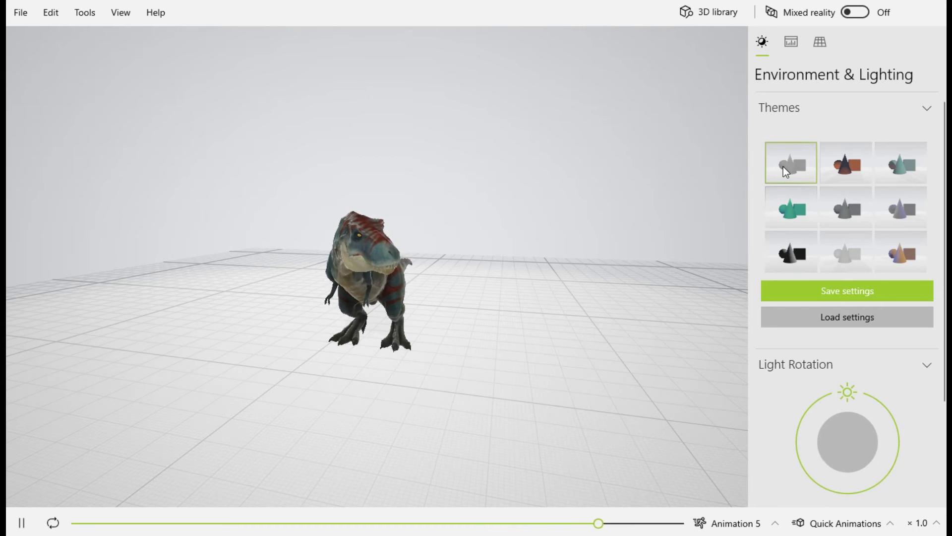
# - Load the Convenience Store model from the 3D library's Buildings & Structures collection
pyautogui.click(862, 12)
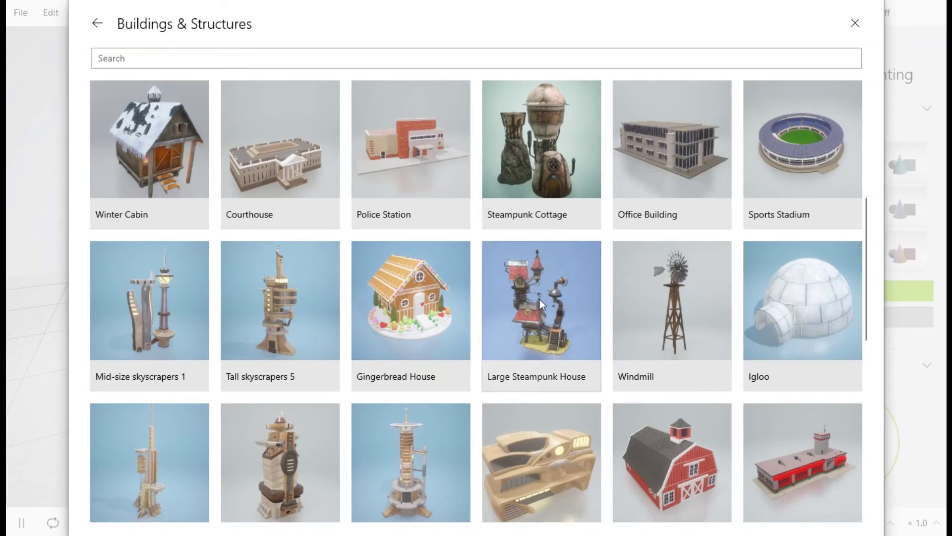
pyautogui.scroll(5, 535, 300)
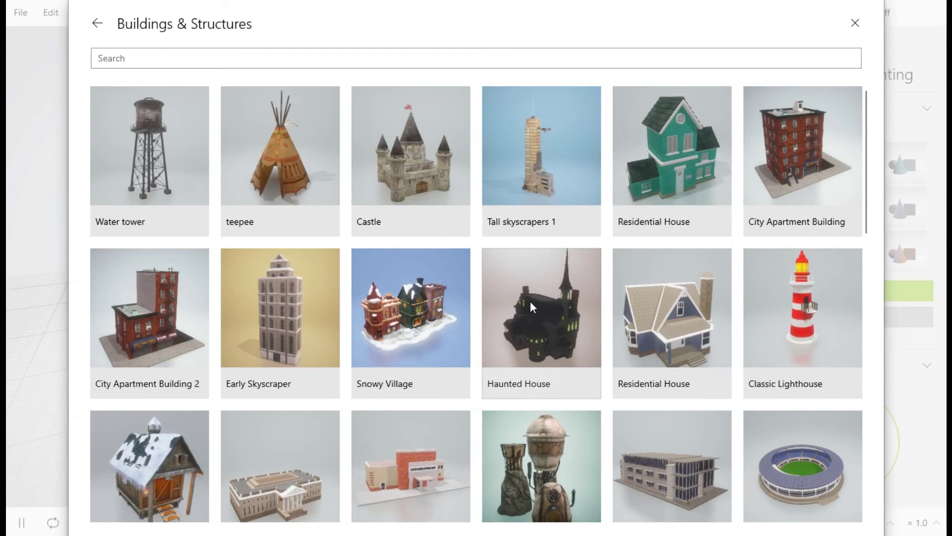
pyautogui.scroll(-5, 531, 302)
pyautogui.scroll(-3, 531, 301)
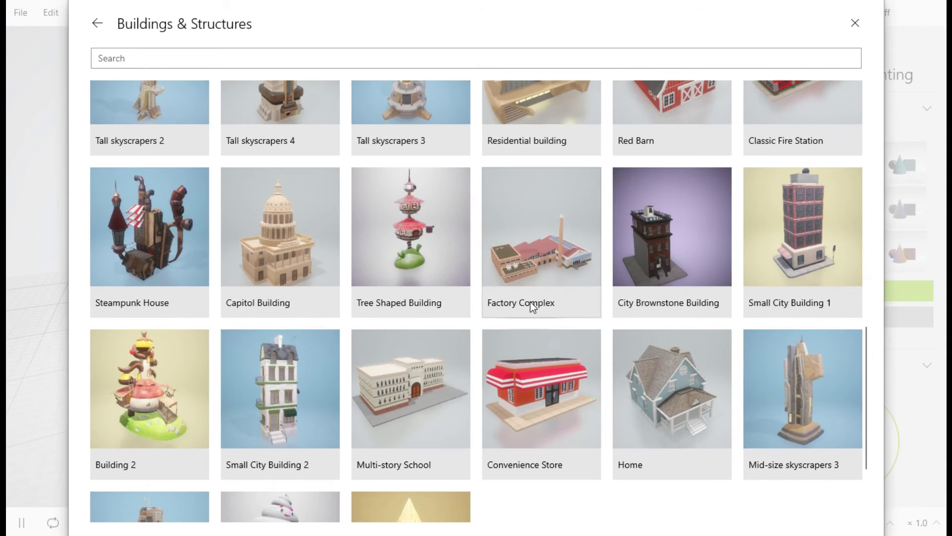
pyautogui.scroll(-2, 535, 297)
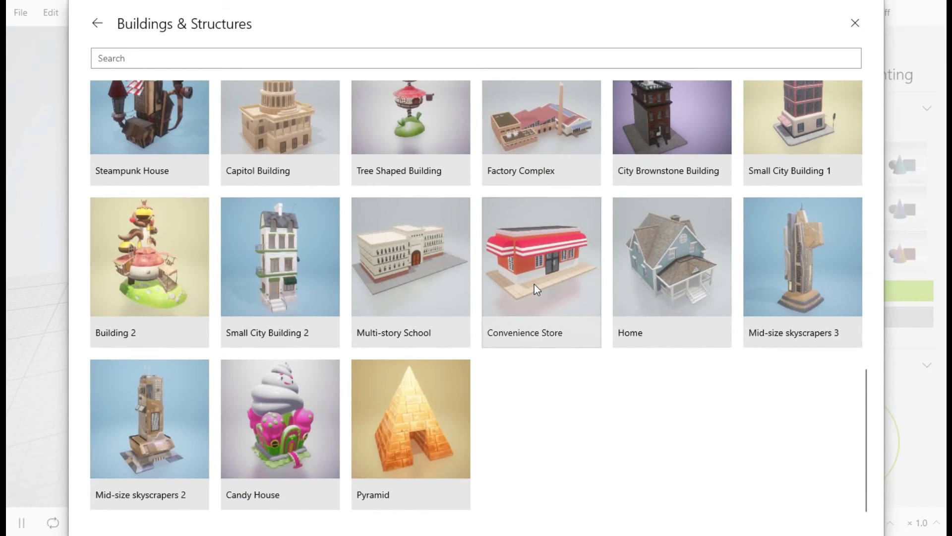
pyautogui.click(534, 284)
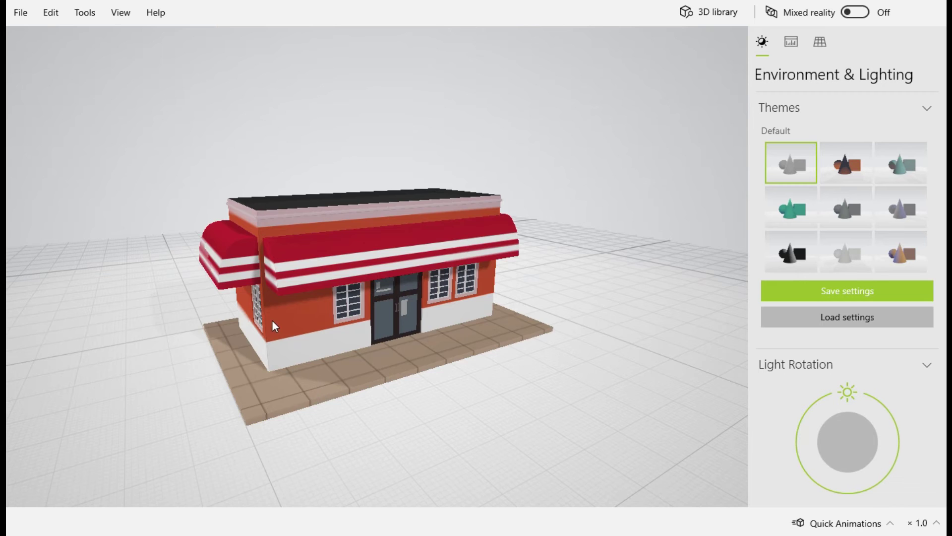
# - Rotate the light around the store, then preview the Turntable and Swing animations
pyautogui.moveTo(848, 391)
pyautogui.mouseDown()
pyautogui.moveTo(896, 522)
pyautogui.moveTo(668, 399)
pyautogui.mouseUp()
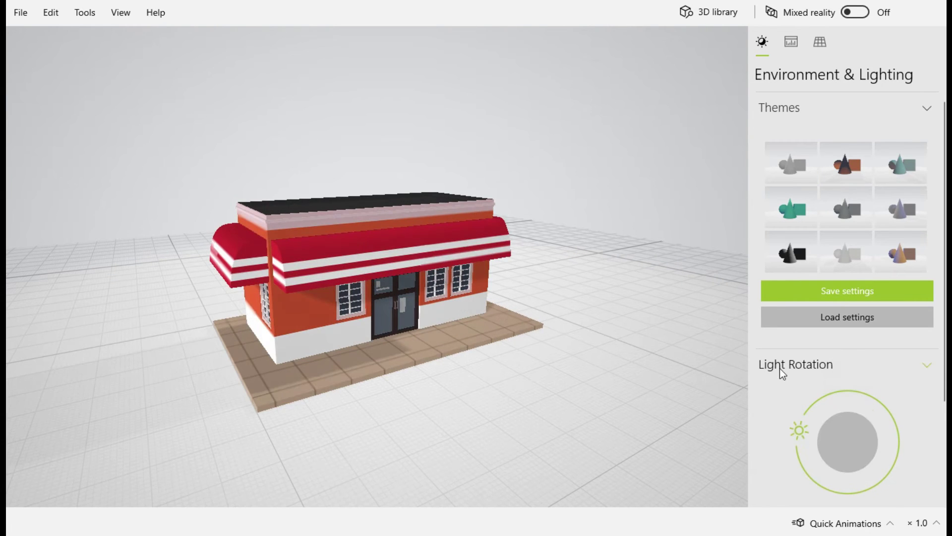
pyautogui.click(845, 523)
pyautogui.click(835, 432)
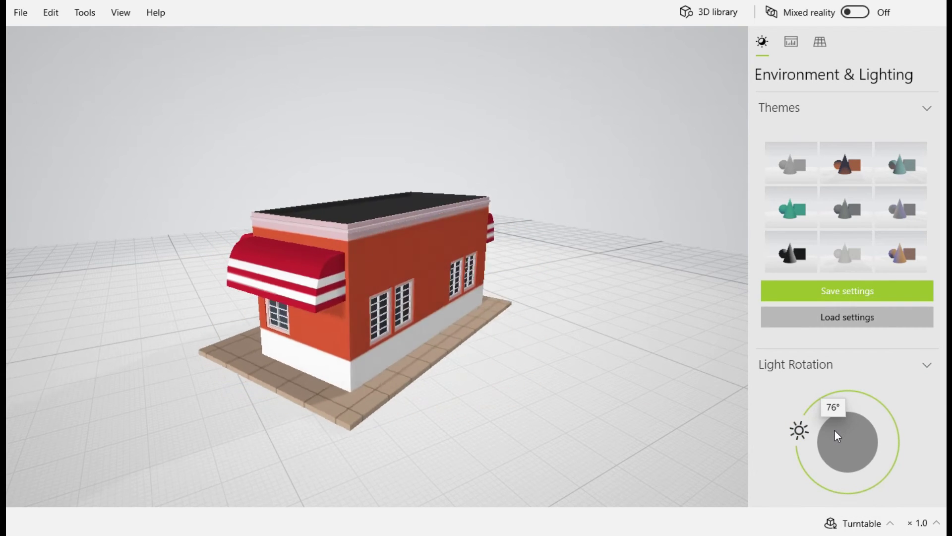
pyautogui.click(859, 523)
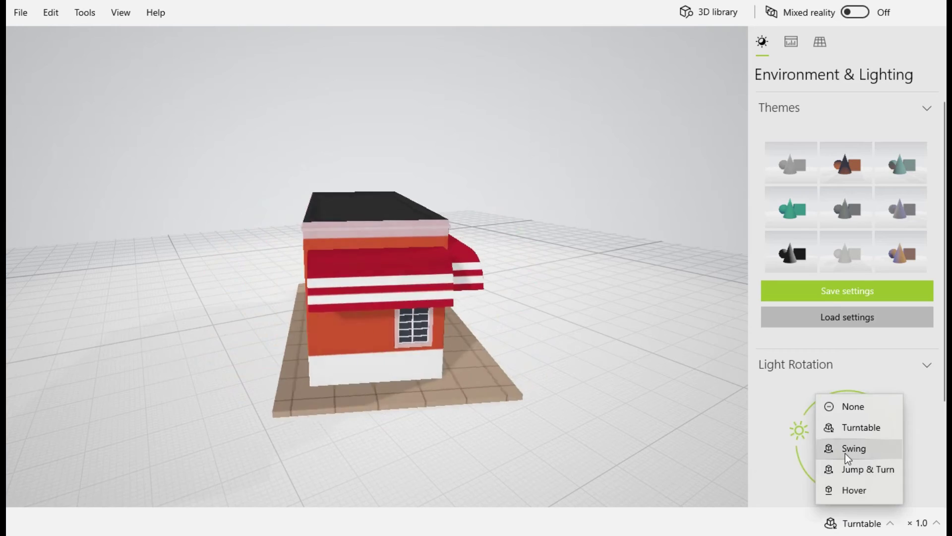
pyautogui.click(845, 449)
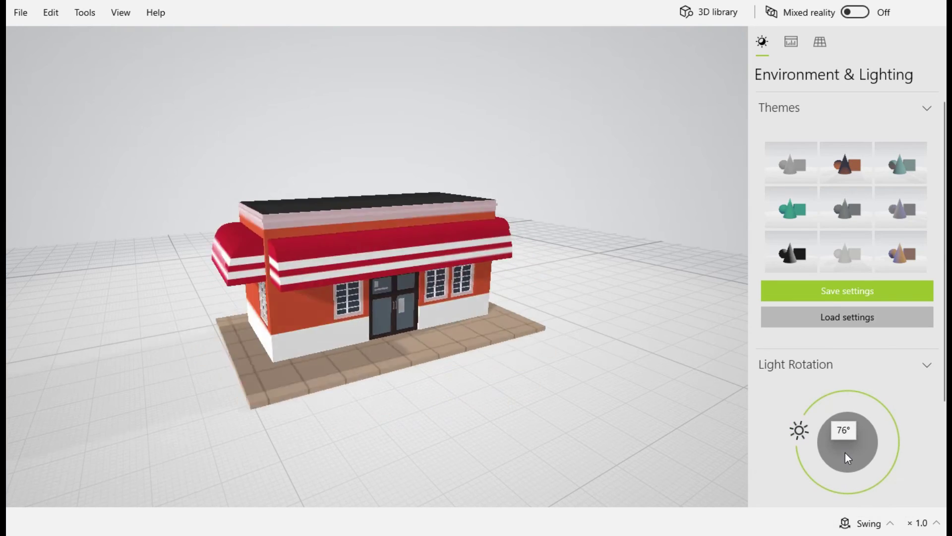
# - Preview the Jump & Turn and Hover animations, then set the quick animation to None
pyautogui.click(855, 522)
pyautogui.click(854, 472)
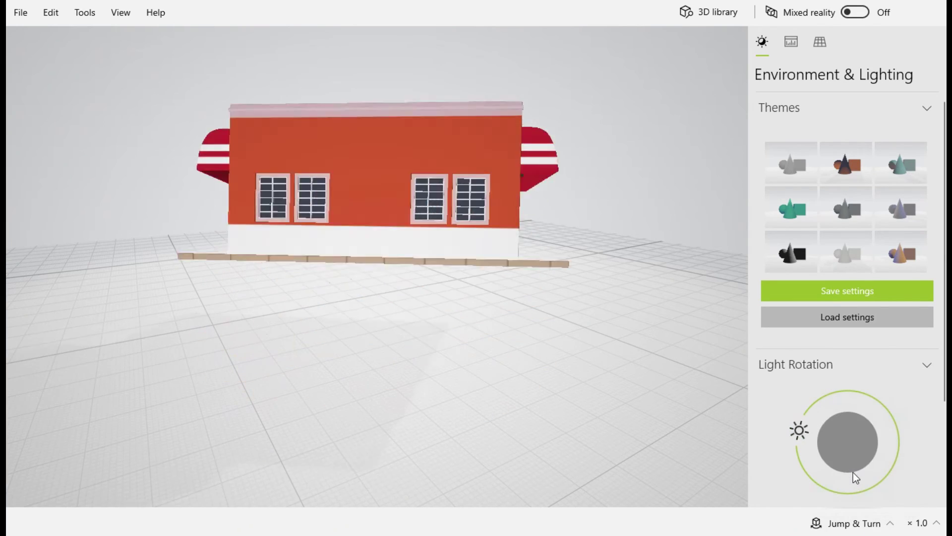
pyautogui.click(856, 522)
pyautogui.click(853, 491)
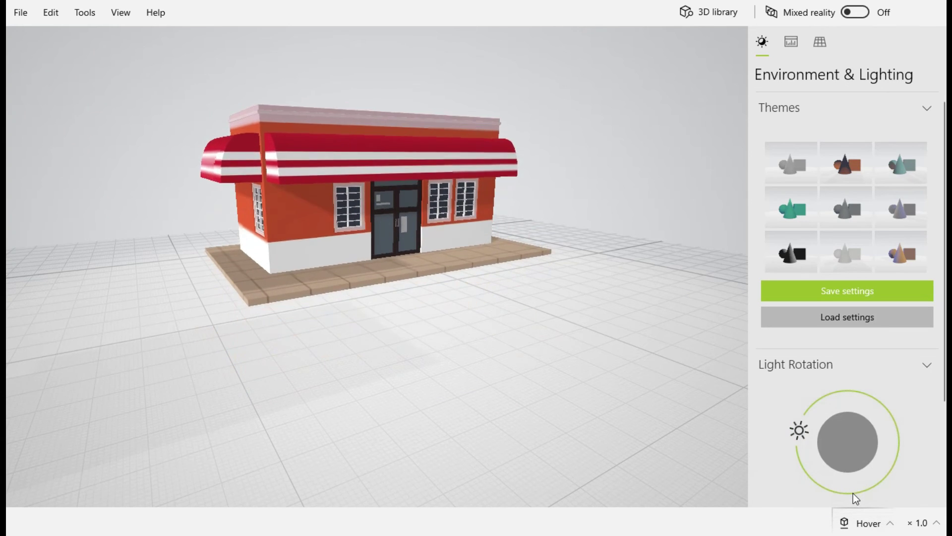
pyautogui.click(848, 523)
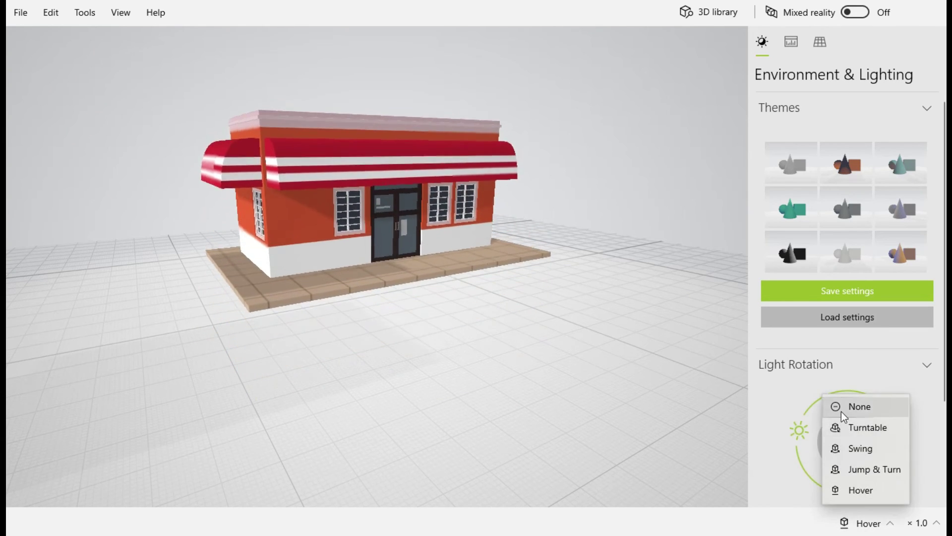
pyautogui.click(855, 407)
# - View the store through the Isometric, Cabinet, Military and Cavalier presets
pyautogui.click(826, 40)
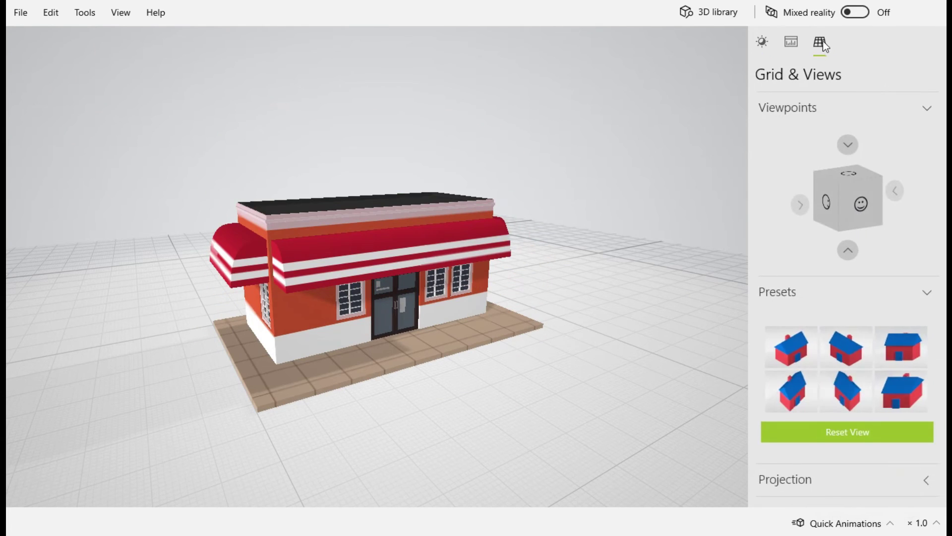
pyautogui.click(843, 358)
pyautogui.click(891, 340)
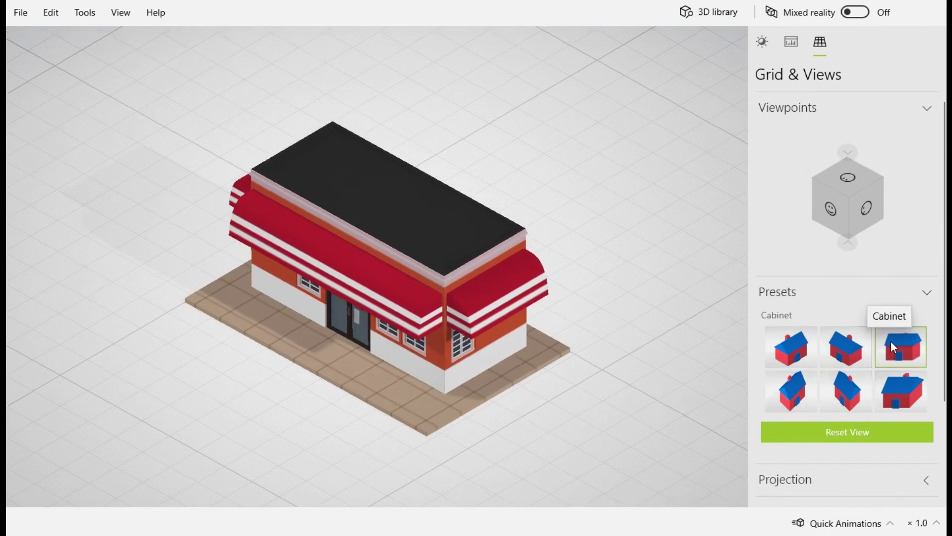
pyautogui.click(863, 391)
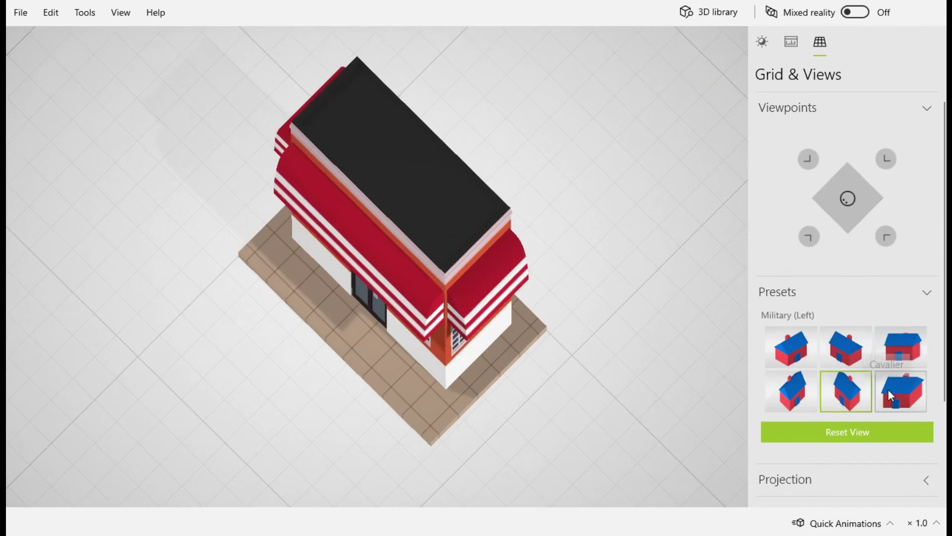
pyautogui.click(888, 390)
# - Try the Isometric Right and Left presets, orbit lower, and open the 3D library
pyautogui.click(796, 387)
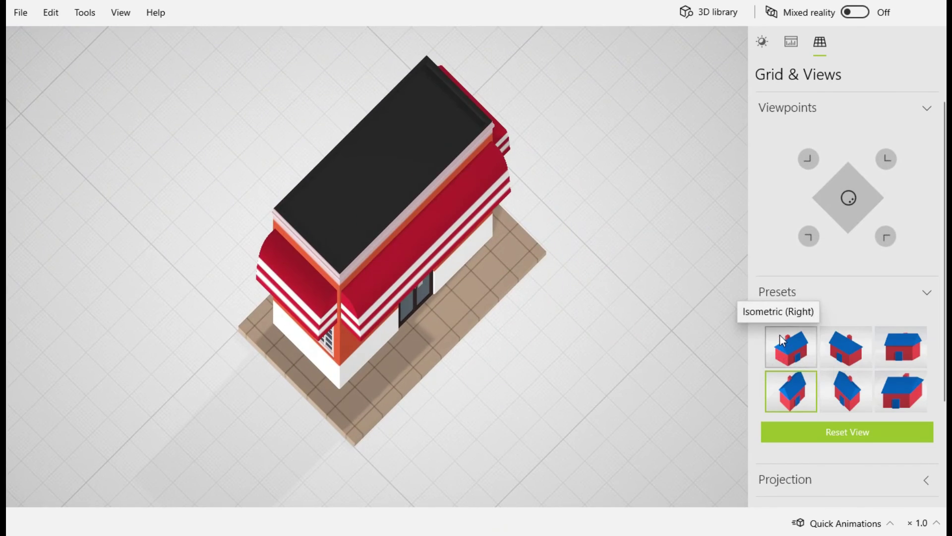
pyautogui.click(791, 346)
pyautogui.click(841, 356)
pyautogui.moveTo(656, 357); pyautogui.dragTo(703, 334)
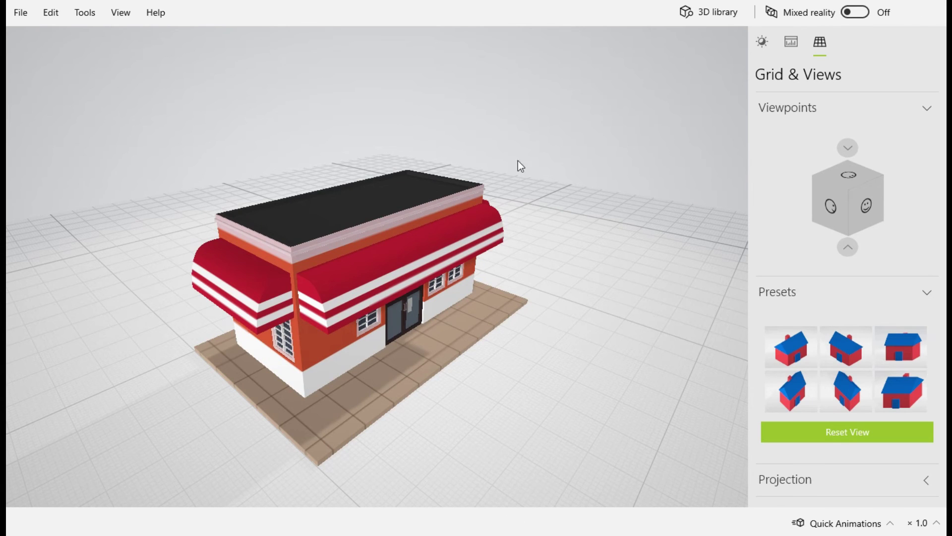
pyautogui.click(714, 13)
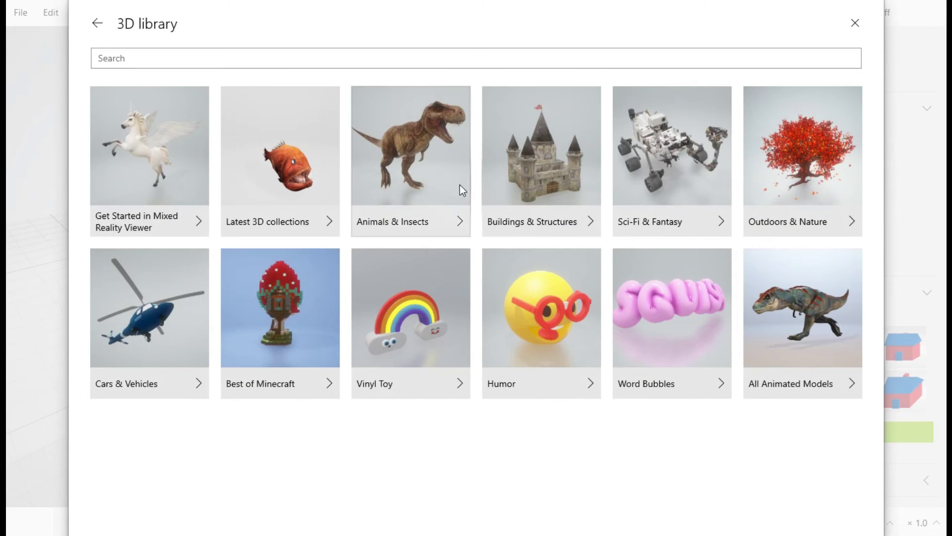
# - Load the Dancing Alien model from the library's Humor collection
pyautogui.click(526, 336)
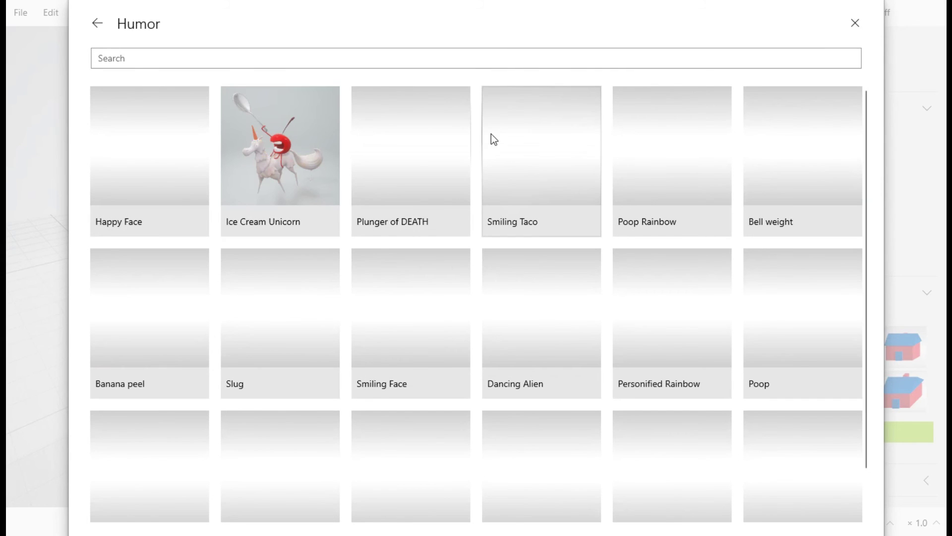
pyautogui.scroll(-1, 500, 164)
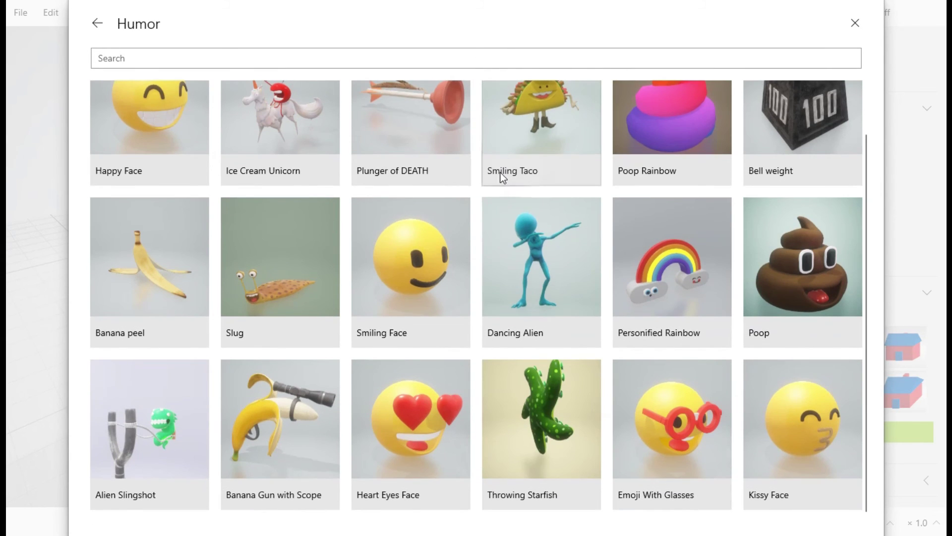
pyautogui.click(531, 275)
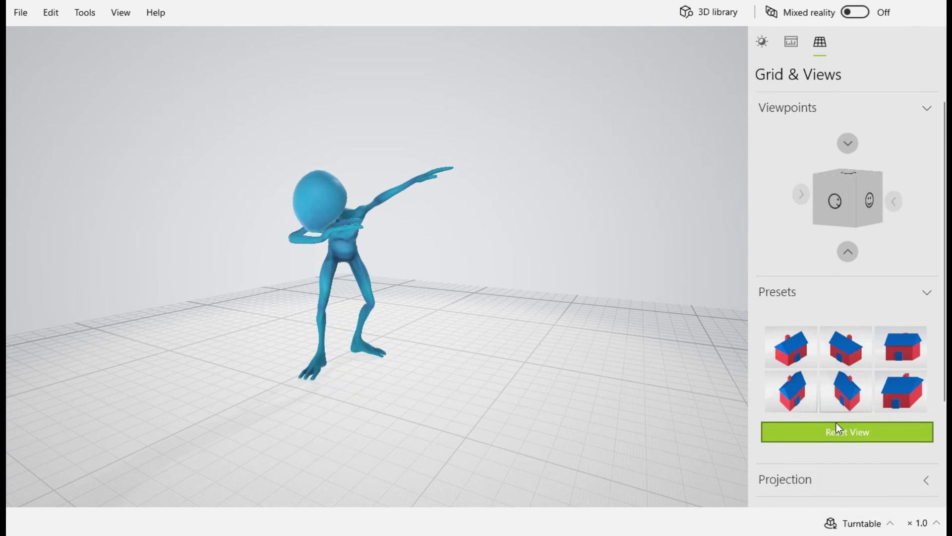
# - Set the Dancing Alien's quick animation to Jump & Turn and reopen the 3D library
pyautogui.click(852, 516)
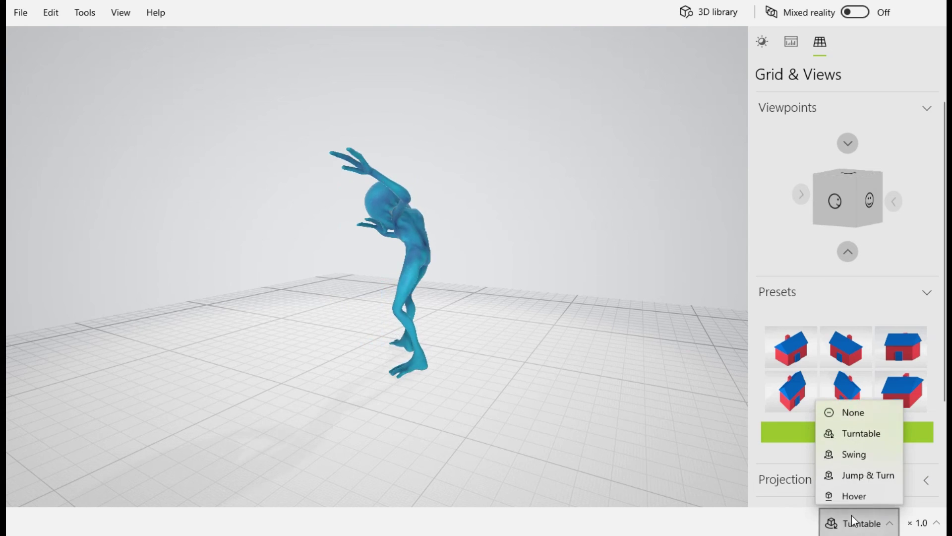
pyautogui.click(852, 473)
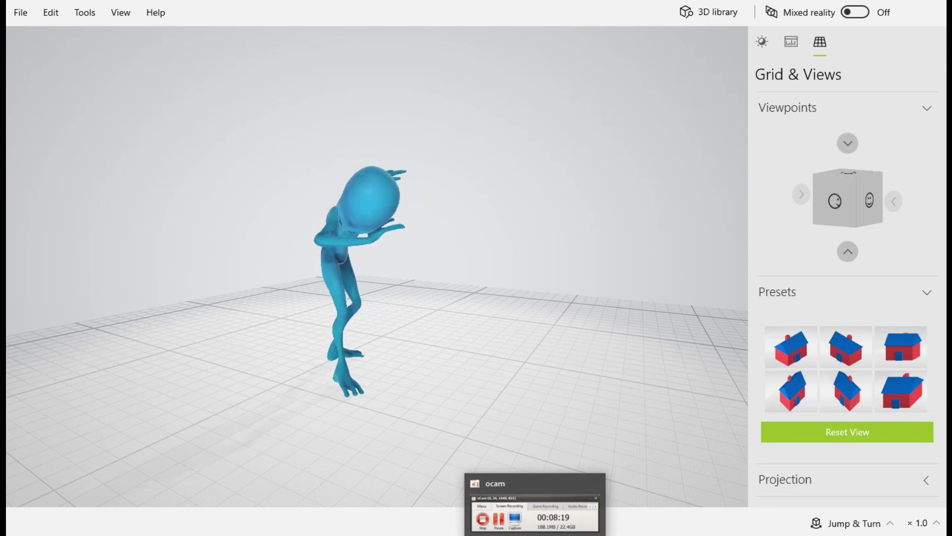
pyautogui.click(723, 21)
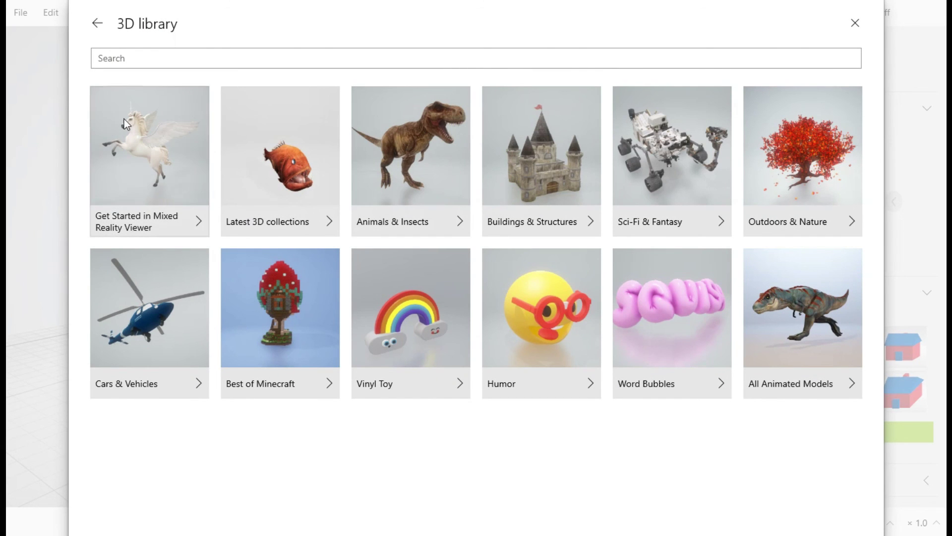
# - Browse Outdoors & Nature, then switch the YouTube channel page to Discussion, then Videos
pyautogui.click(819, 143)
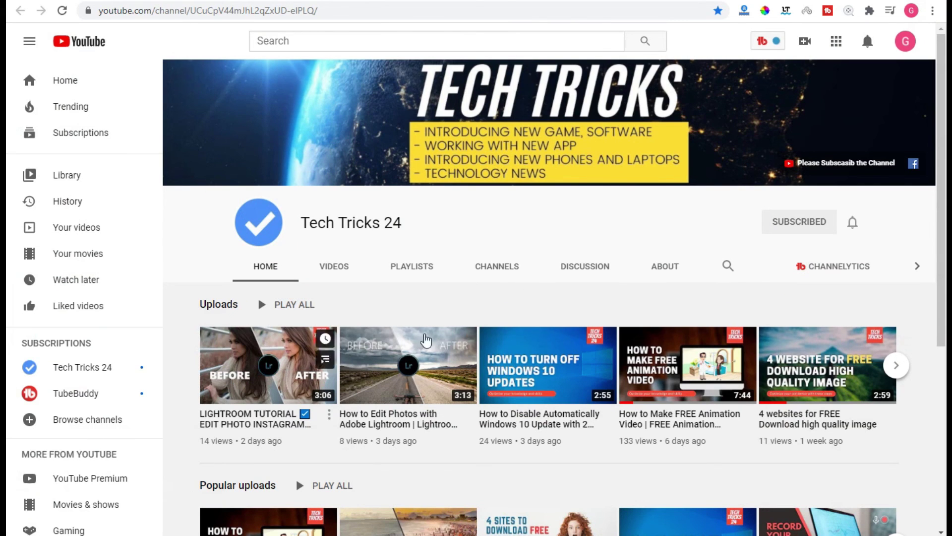
pyautogui.click(574, 268)
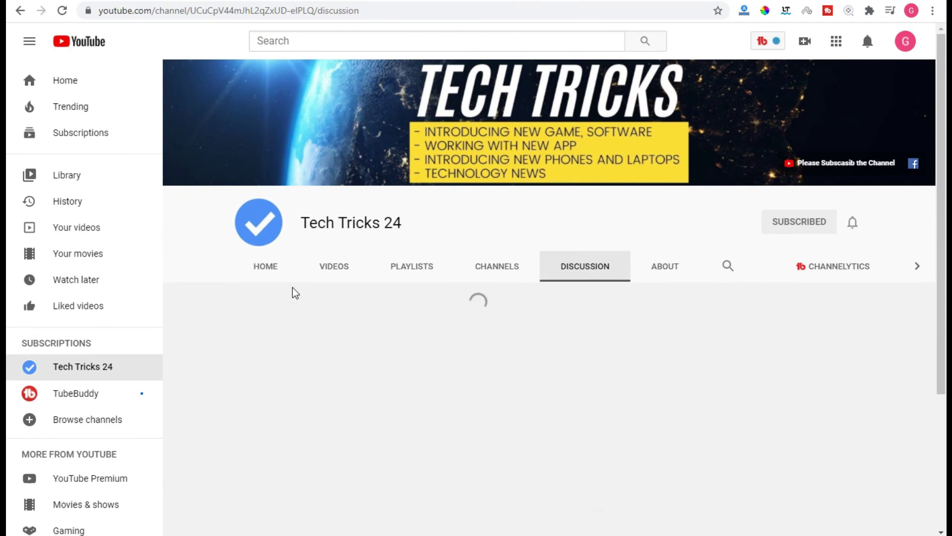
pyautogui.click(317, 270)
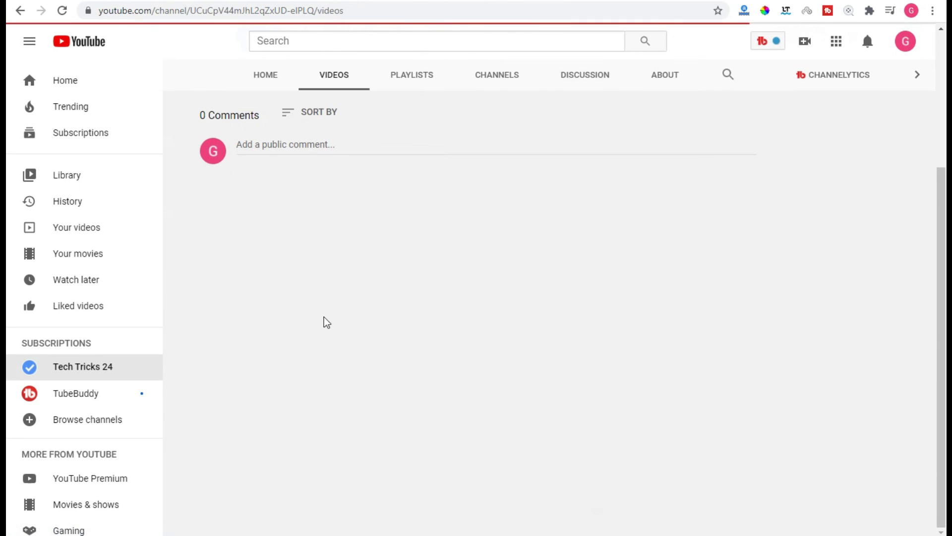